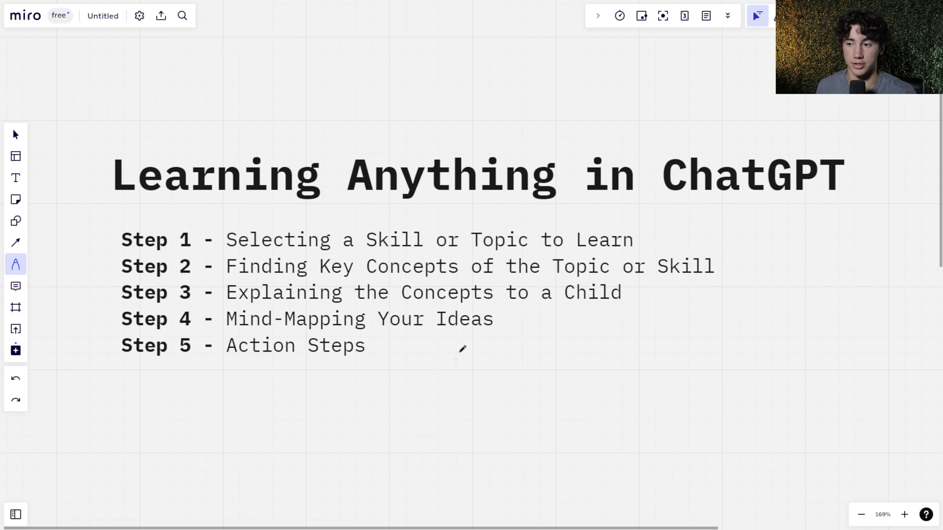
Read through the five-step plan for learning anything in ChatGPT and the Metacognition self-reflection questions below it.
{"action": "key", "text": "v"}
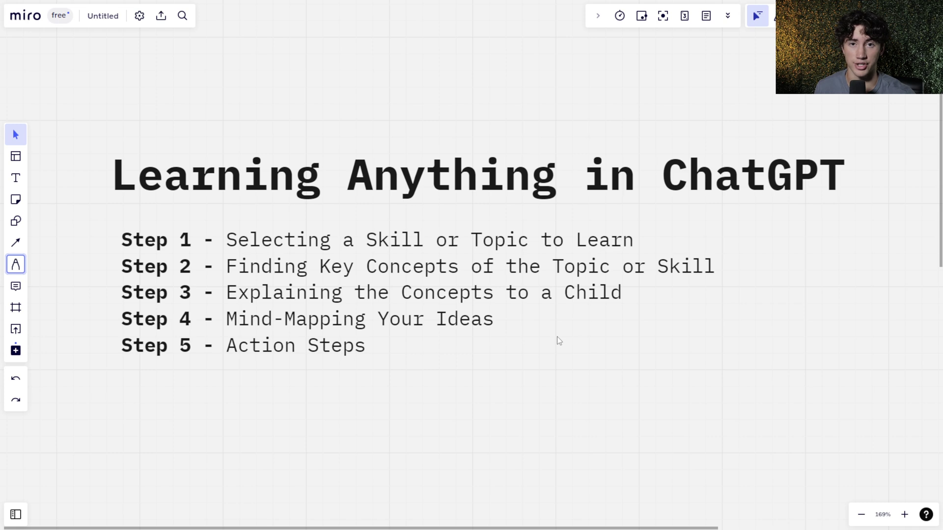
{"action": "scroll", "coordinate": [563, 423], "scroll_direction": "down", "scroll_amount": 10}
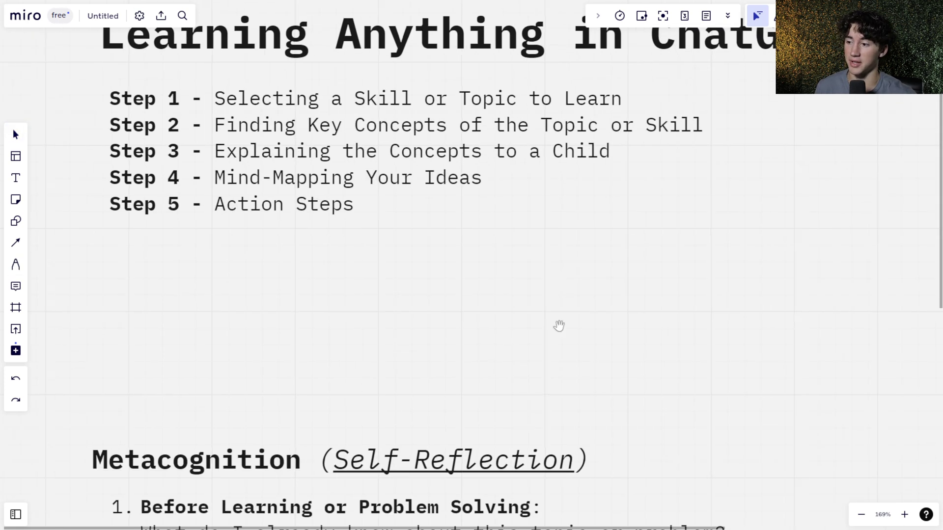
{"action": "scroll", "coordinate": [549, 247], "scroll_direction": "down", "scroll_amount": 5}
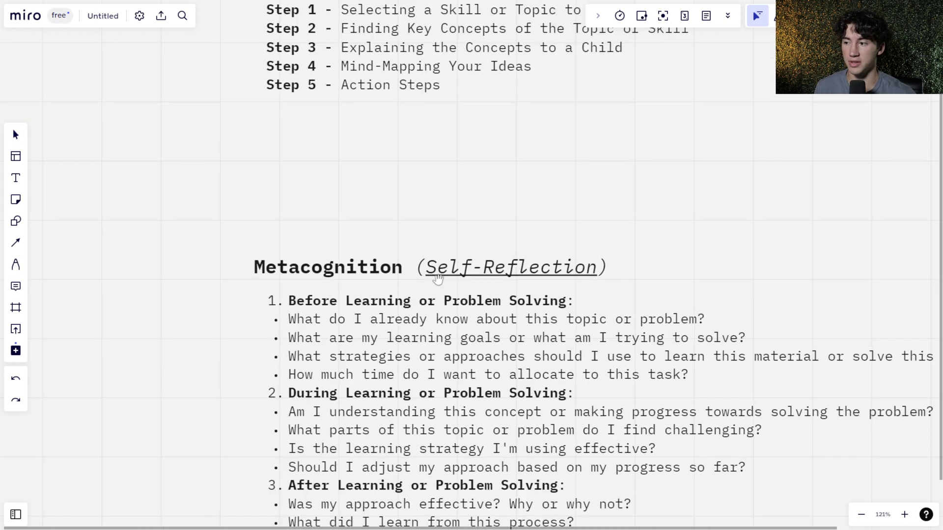
{"action": "scroll", "coordinate": [513, 265], "scroll_direction": "down", "scroll_amount": 2}
{"action": "scroll", "coordinate": [512, 265], "scroll_direction": "down", "scroll_amount": 2}
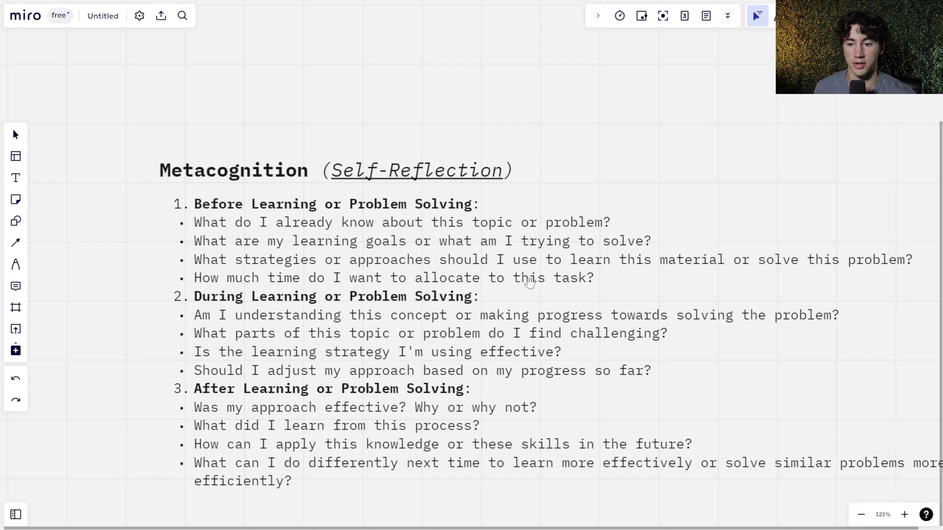
{"action": "scroll", "coordinate": [530, 284], "scroll_direction": "down", "scroll_amount": 3}
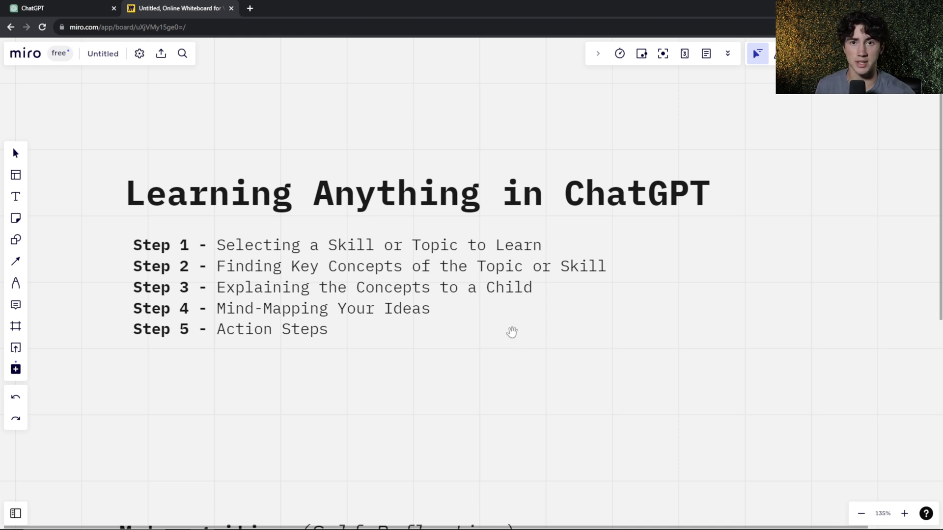
{"action": "scroll", "coordinate": [511, 333], "scroll_direction": "down", "scroll_amount": 3}
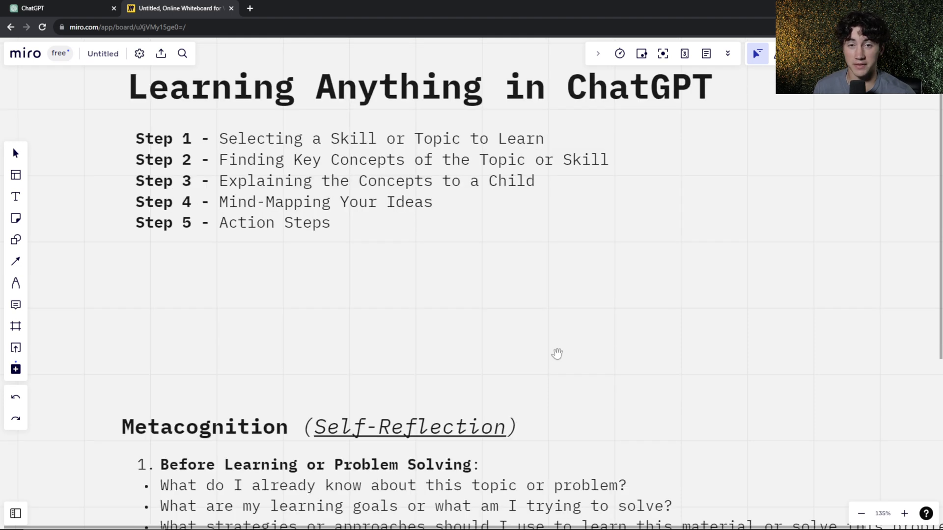
{"action": "scroll", "coordinate": [557, 354], "scroll_direction": "down", "scroll_amount": 5}
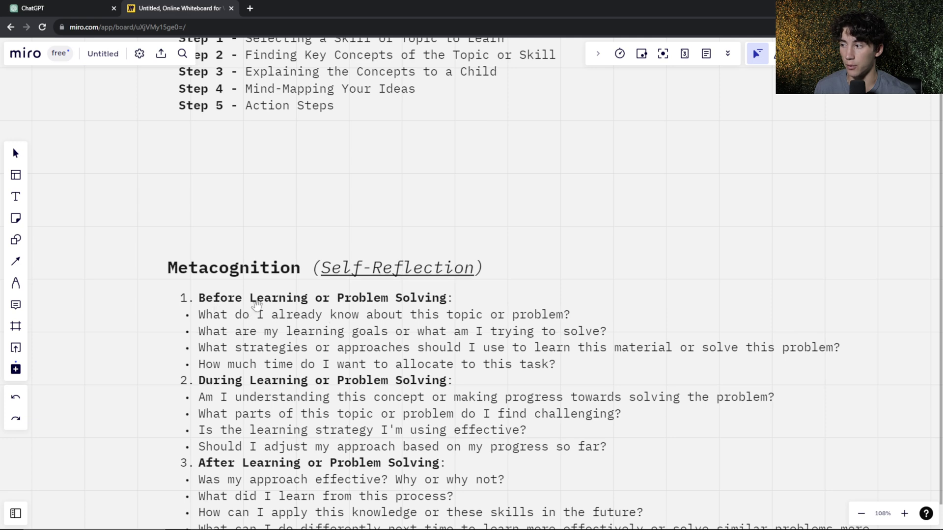
{"action": "scroll", "coordinate": [305, 330], "scroll_direction": "up", "scroll_amount": 4}
{"action": "scroll", "coordinate": [314, 314], "scroll_direction": "down", "scroll_amount": 1}
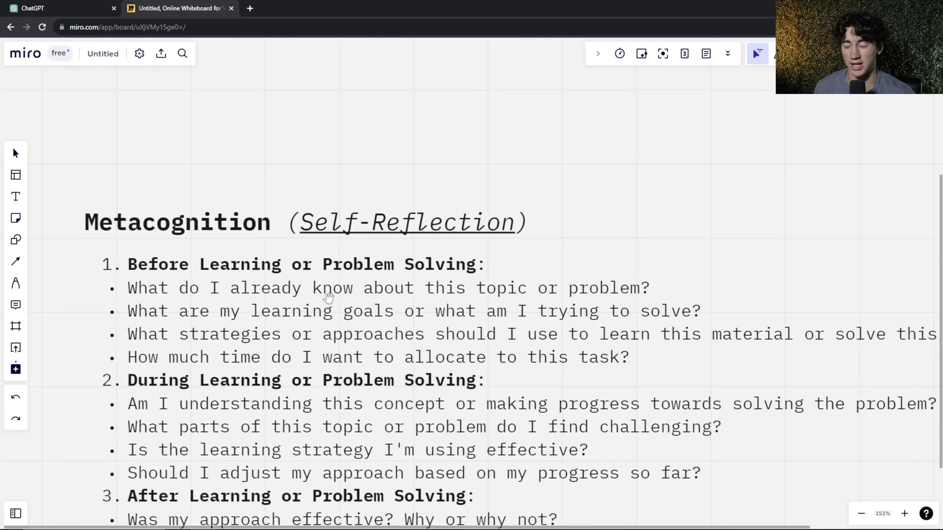
{"action": "scroll", "coordinate": [285, 318], "scroll_direction": "down", "scroll_amount": 1}
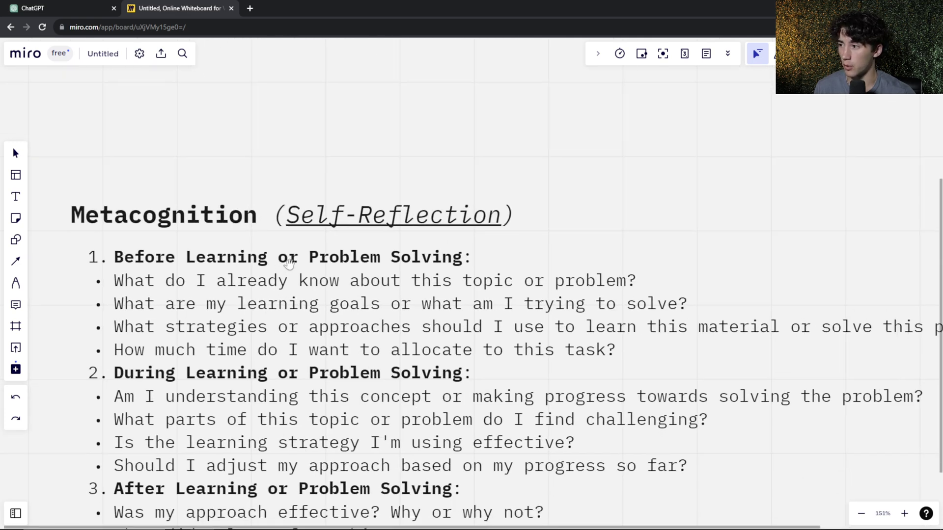
{"action": "scroll", "coordinate": [372, 332], "scroll_direction": "right", "scroll_amount": 1}
{"action": "scroll", "coordinate": [372, 332], "scroll_direction": "left", "scroll_amount": 1}
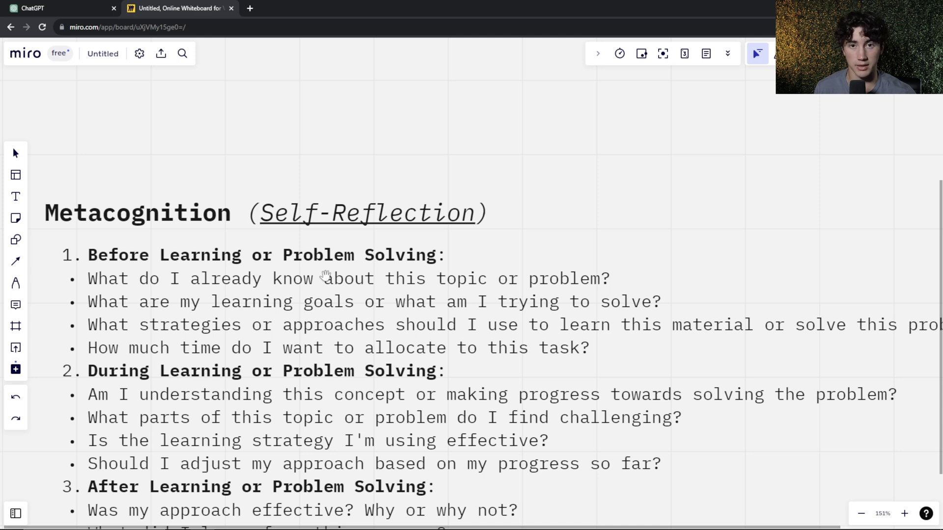
{"action": "scroll", "coordinate": [310, 277], "scroll_direction": "down", "scroll_amount": 2}
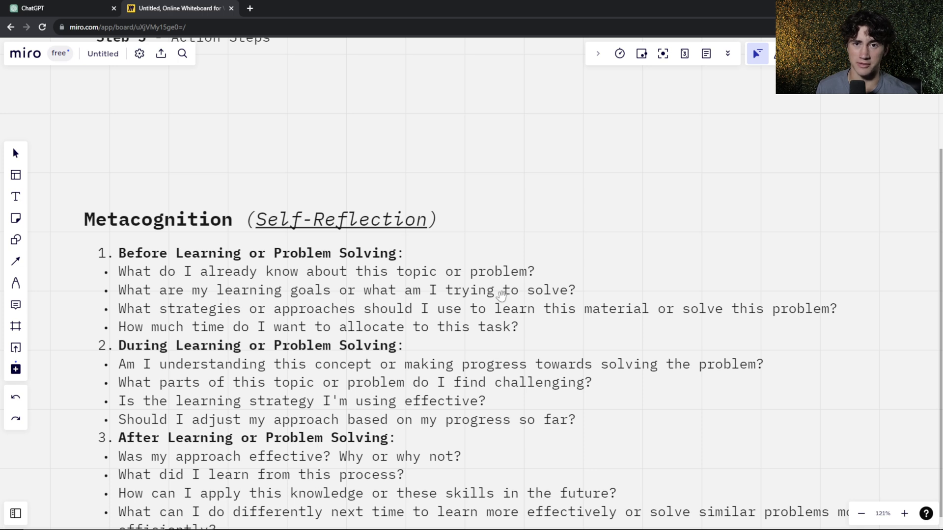
{"action": "scroll", "coordinate": [187, 321], "scroll_direction": "right", "scroll_amount": 1}
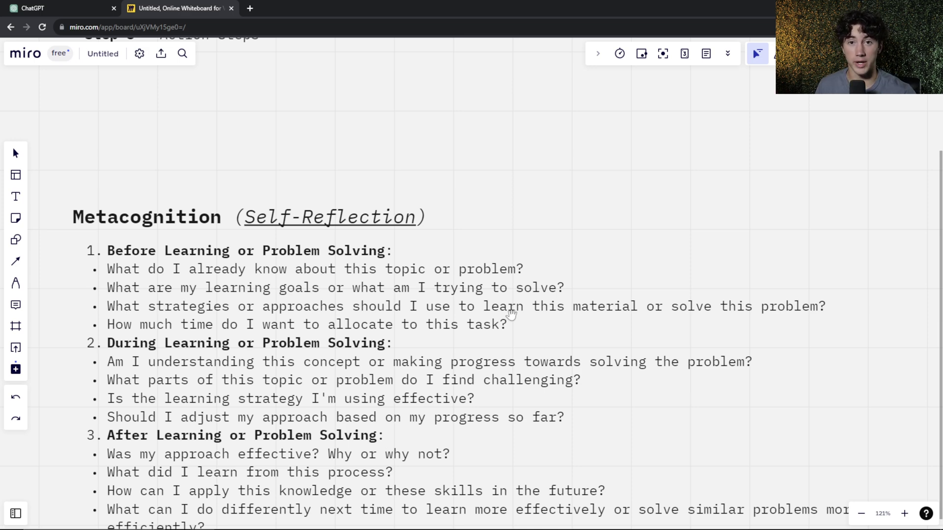
Add the highlighted topic "Complexity Theory in Business" beside the Metacognition heading and answer the four Before Learning questions in red.
{"action": "type", "text": "Complexity Theory in Business"}
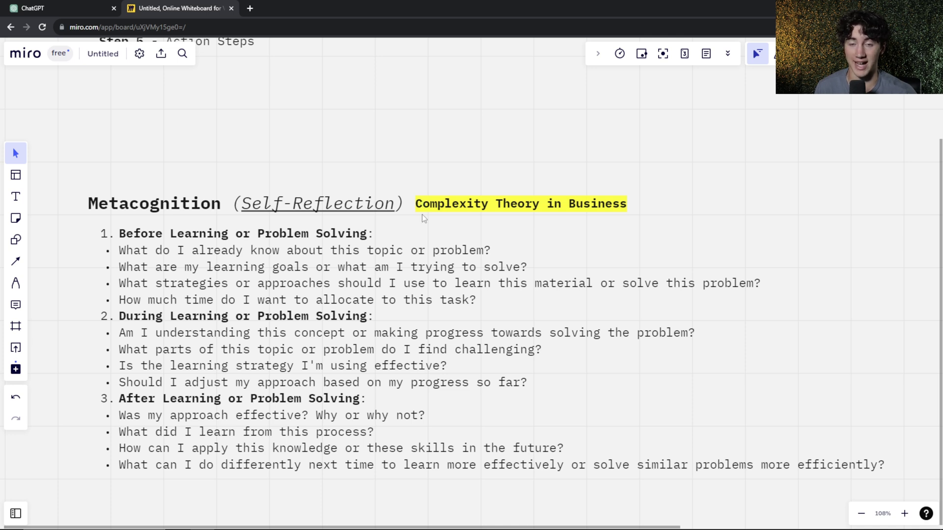
{"action": "left_click", "coordinate": [493, 248]}
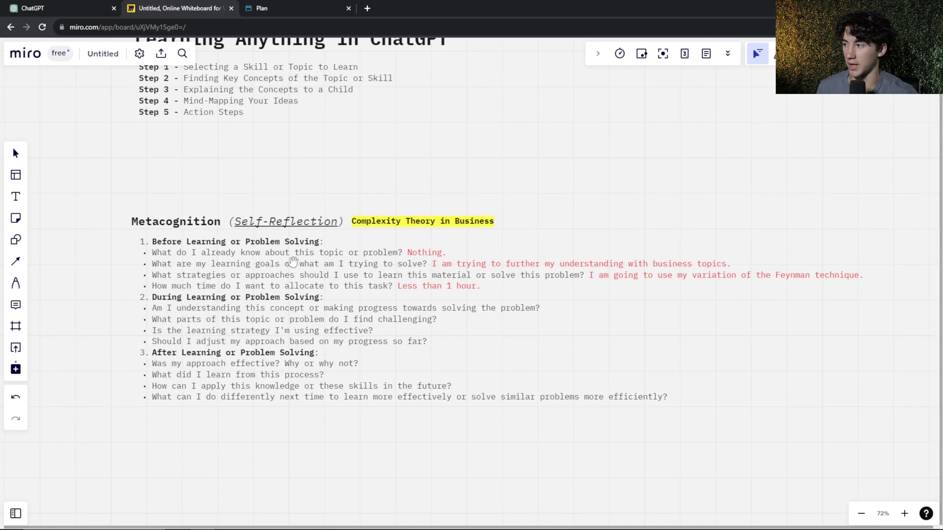
{"action": "scroll", "coordinate": [266, 272], "scroll_direction": "down", "scroll_amount": 1}
{"action": "scroll", "coordinate": [265, 272], "scroll_direction": "right", "scroll_amount": 1}
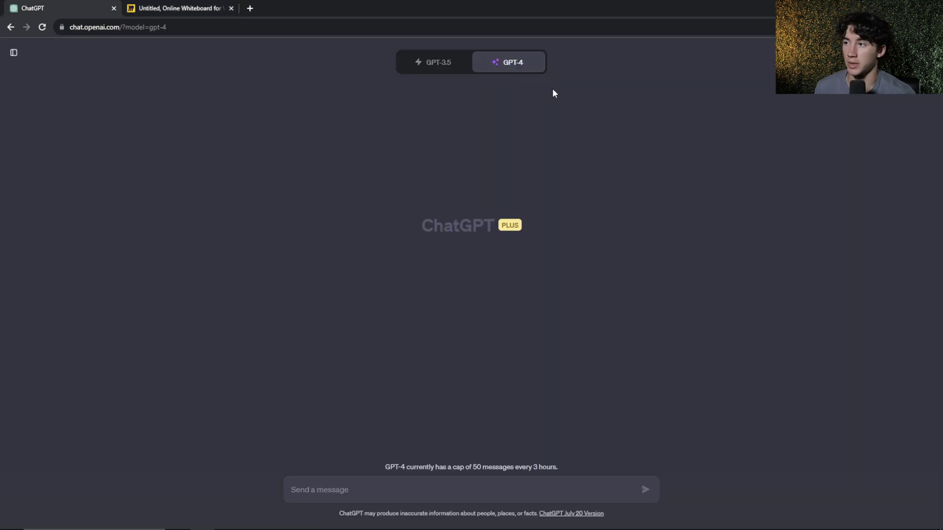
Switch to ChatGPT and ask GPT-4 for help understanding a topic, requesting an in-depth explanation of what the complexity theory is within business.
{"action": "mouse_move", "coordinate": [491, 65]}
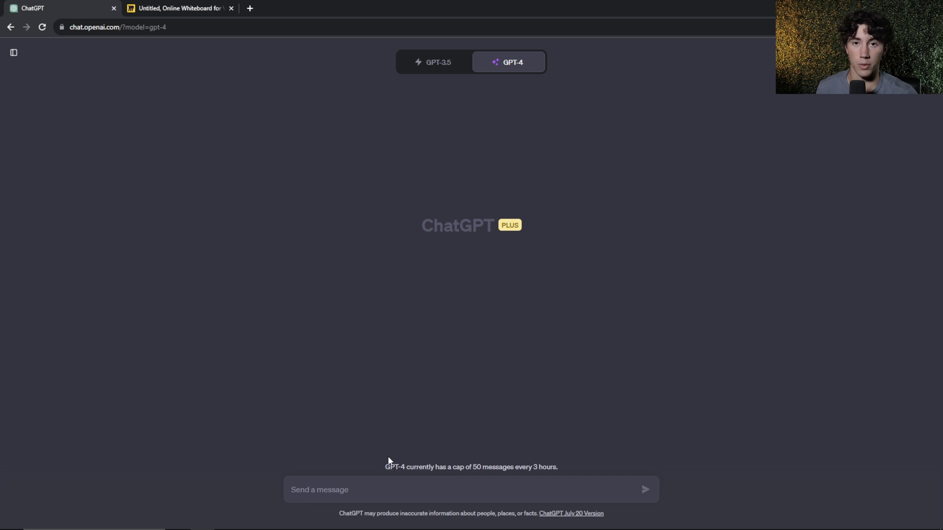
{"action": "left_click", "coordinate": [540, 492]}
{"action": "type", "text": "I need help understanding a topic. The topic is the complexity theory in business. Write an in-depth explanation of what the complexity theory is within business."}
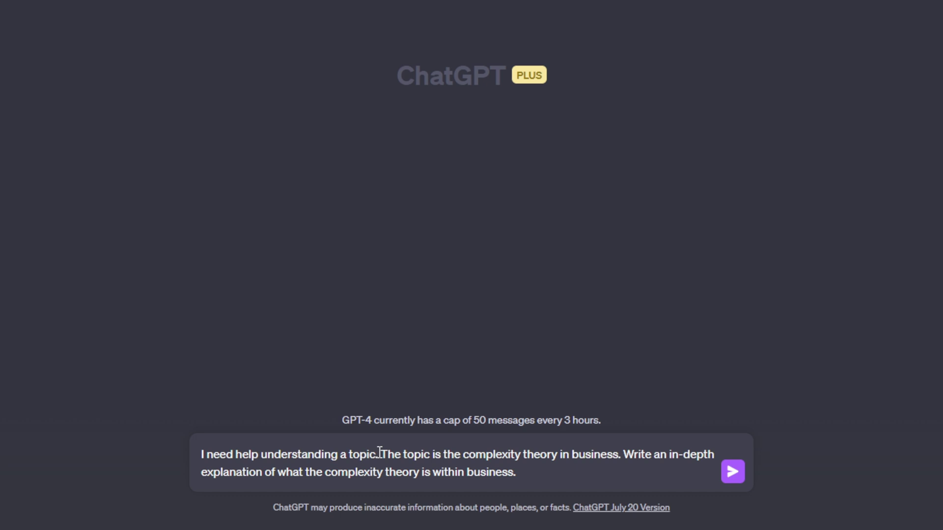
{"action": "left_click", "coordinate": [380, 454]}
{"action": "left_click_drag", "start_coordinate": [383, 456], "coordinate": [707, 455]}
{"action": "left_click_drag", "start_coordinate": [356, 471], "coordinate": [528, 472]}
{"action": "left_click", "coordinate": [528, 472]}
{"action": "left_click_drag", "start_coordinate": [202, 454], "coordinate": [372, 460]}
{"action": "left_click", "coordinate": [380, 454]}
{"action": "left_click", "coordinate": [739, 473]}
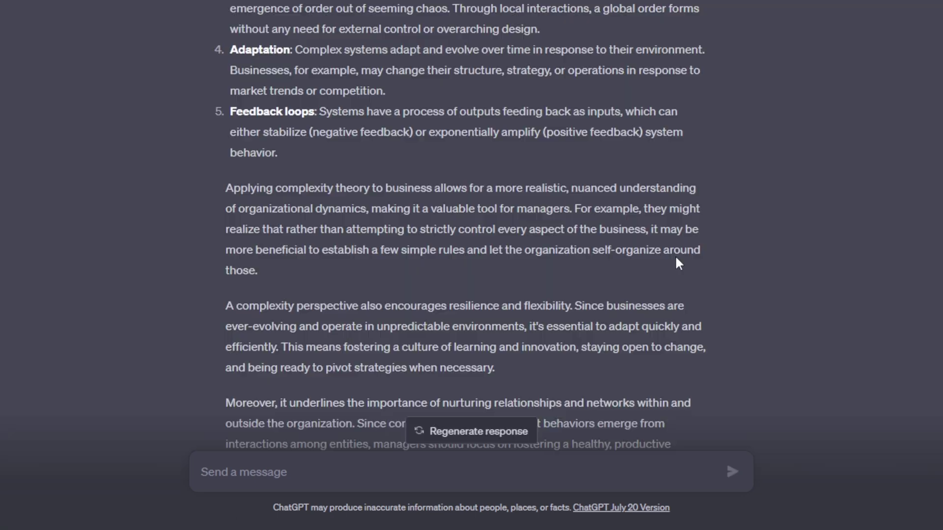
Read the whole in-depth explanation of complexity theory in business, including its listed characteristics and closing summary.
{"action": "scroll", "coordinate": [609, 340], "scroll_direction": "down", "scroll_amount": 6}
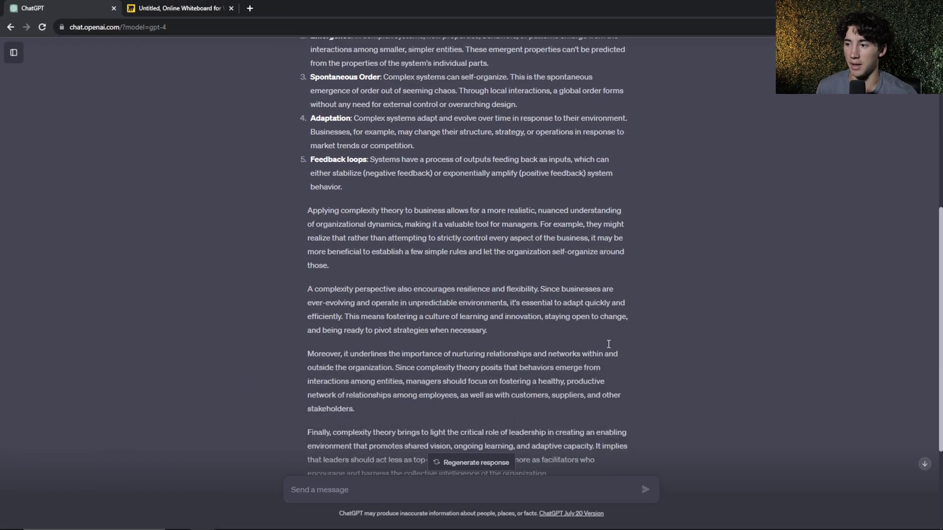
{"action": "scroll", "coordinate": [609, 341], "scroll_direction": "down", "scroll_amount": 3}
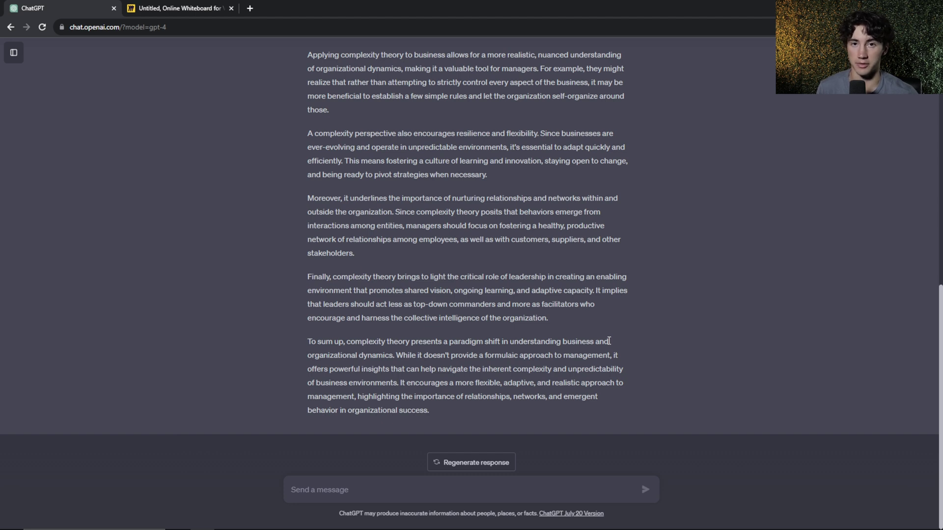
{"action": "scroll", "coordinate": [547, 334], "scroll_direction": "up", "scroll_amount": 10}
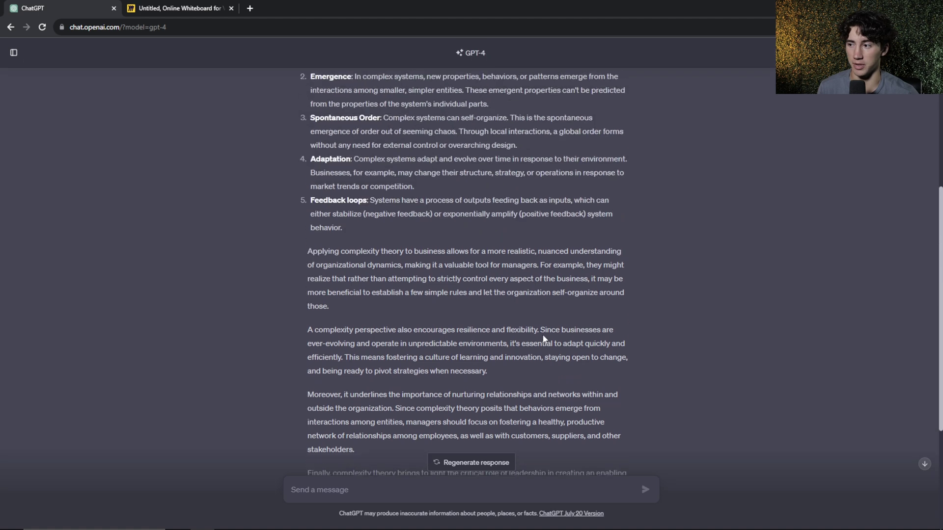
{"action": "scroll", "coordinate": [543, 335], "scroll_direction": "up", "scroll_amount": 2}
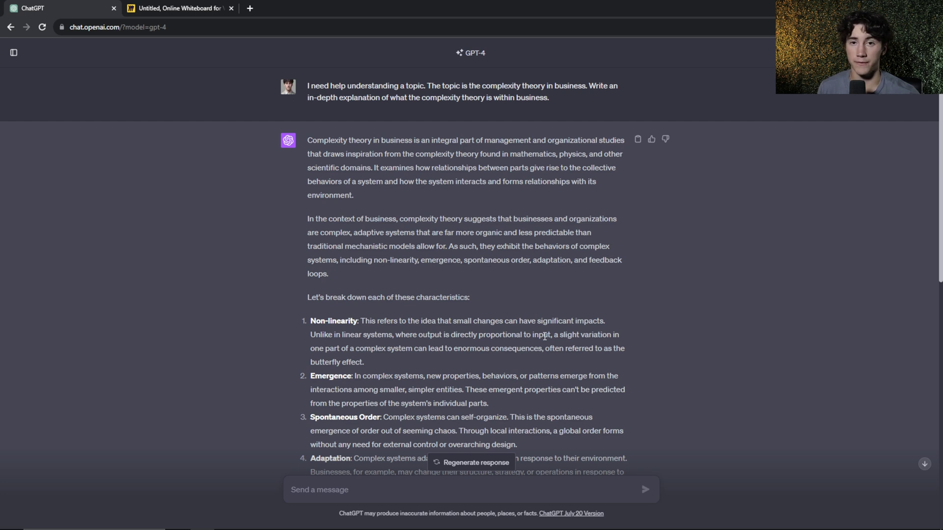
{"action": "scroll", "coordinate": [614, 218], "scroll_direction": "down", "scroll_amount": 15}
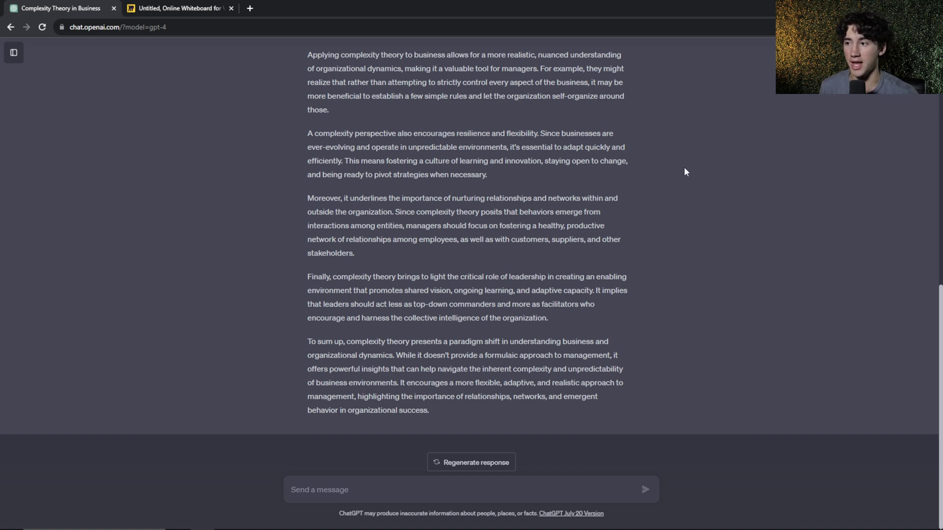
{"action": "scroll", "coordinate": [466, 330], "scroll_direction": "up", "scroll_amount": 15}
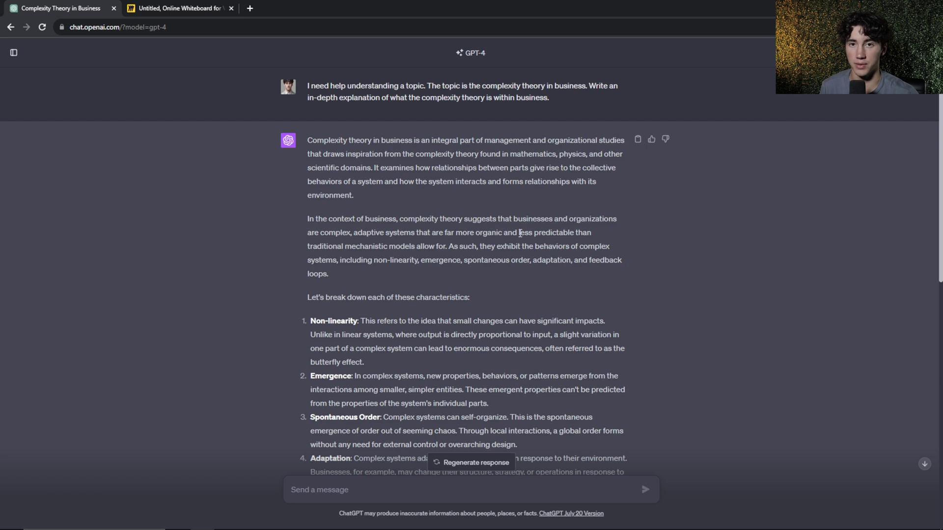
{"action": "scroll", "coordinate": [523, 240], "scroll_direction": "down", "scroll_amount": 1}
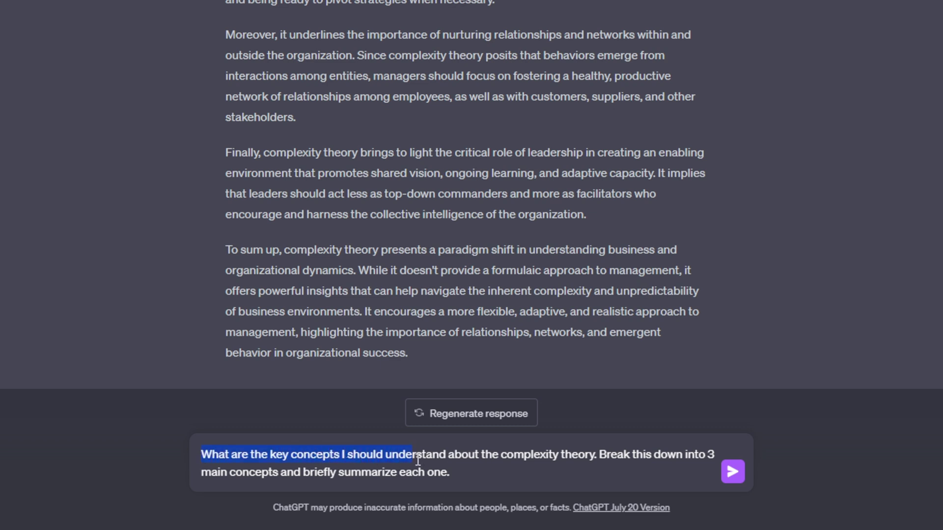
Ask what key concepts to understand about the complexity theory in business, broken down into 3 main concepts with a brief summary of each.
{"action": "left_click_drag", "start_coordinate": [524, 464], "coordinate": [595, 454]}
{"action": "key", "text": "Right"}
{"action": "type", "text": "in business"}
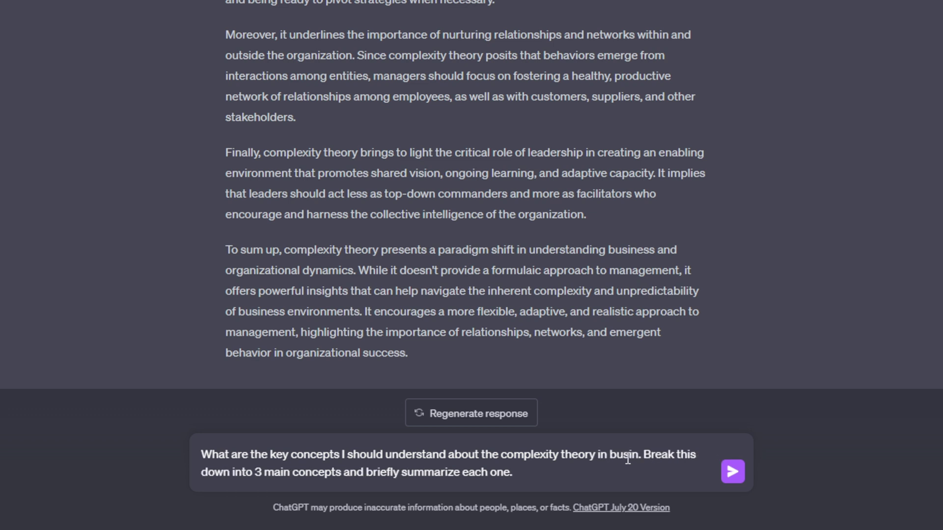
{"action": "key", "text": "ctrl+End"}
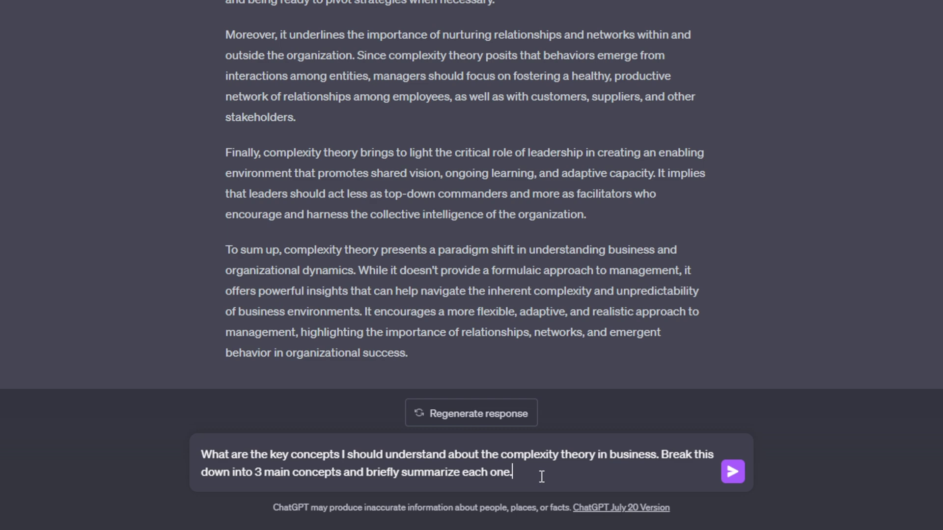
{"action": "scroll", "coordinate": [563, 326], "scroll_direction": "up", "scroll_amount": 12}
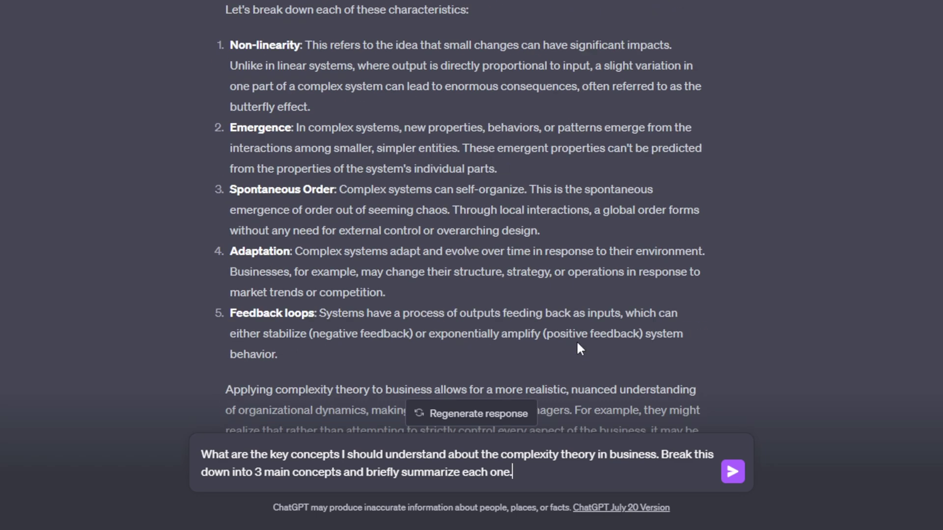
{"action": "scroll", "coordinate": [619, 305], "scroll_direction": "down", "scroll_amount": 2}
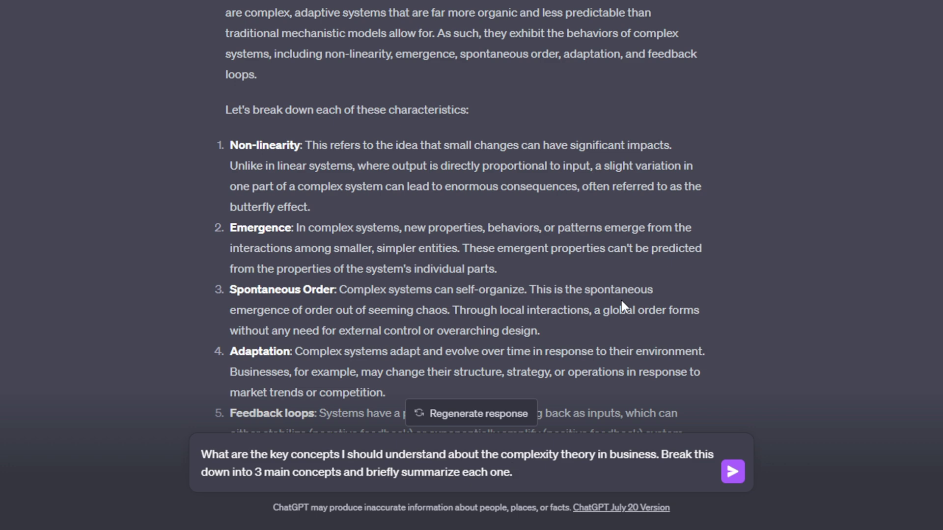
{"action": "scroll", "coordinate": [621, 300], "scroll_direction": "down", "scroll_amount": 13}
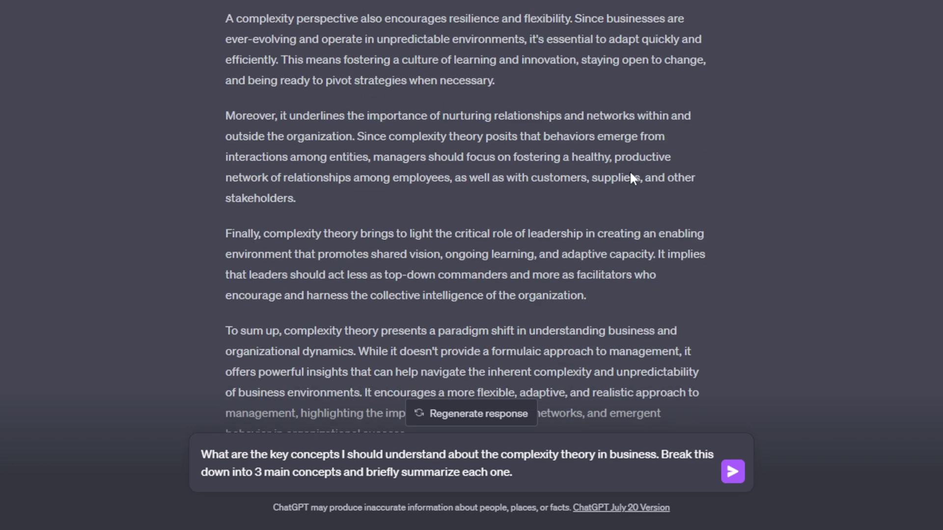
{"action": "key", "text": "Return"}
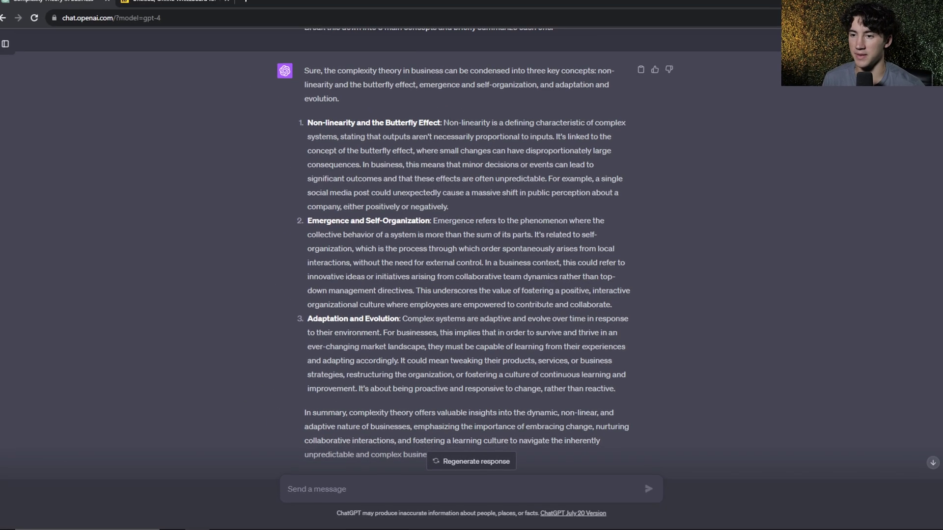
Review the three key concepts and the summary paragraph, and compare them with the earlier in-depth explanation.
{"action": "left_click_drag", "start_coordinate": [310, 112], "coordinate": [620, 373]}
{"action": "left_click", "coordinate": [614, 363]}
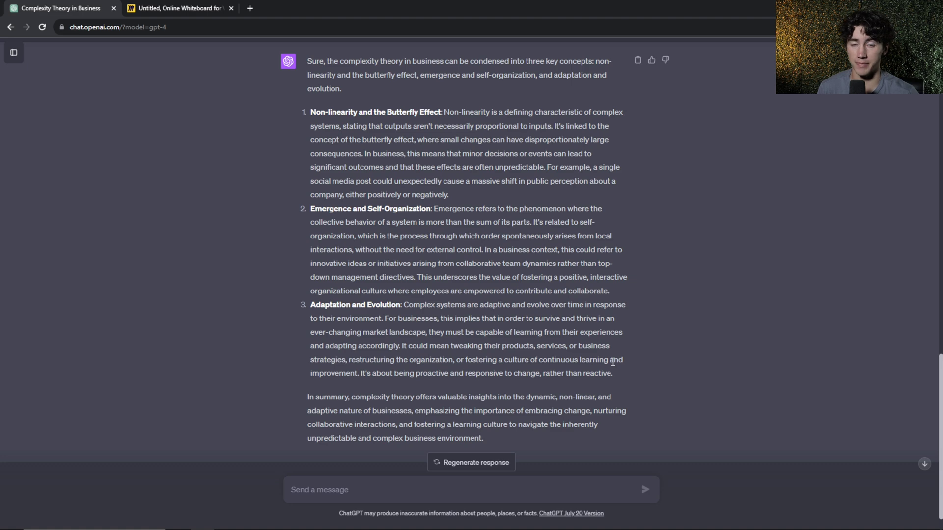
{"action": "left_click_drag", "start_coordinate": [308, 396], "coordinate": [498, 447]}
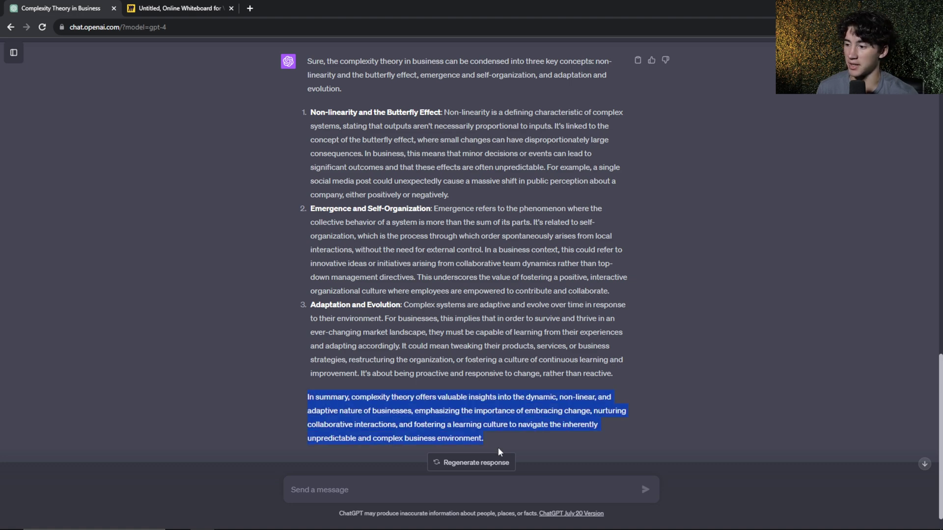
{"action": "left_click", "coordinate": [521, 429]}
{"action": "scroll", "coordinate": [570, 413], "scroll_direction": "up", "scroll_amount": 15}
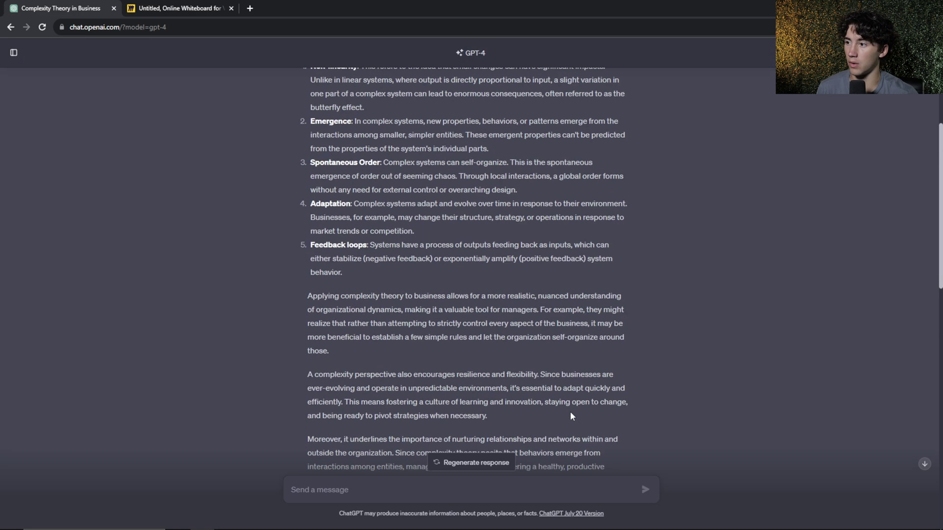
{"action": "scroll", "coordinate": [570, 411], "scroll_direction": "down", "scroll_amount": 15}
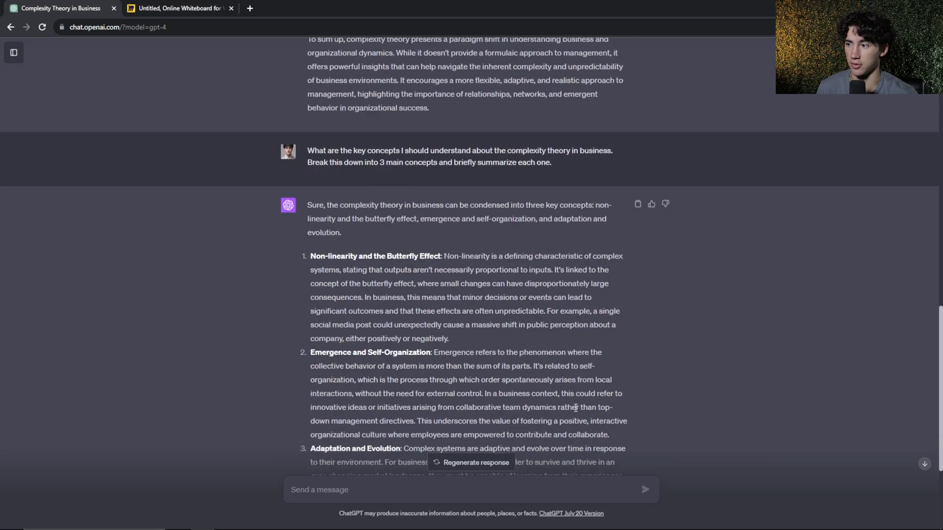
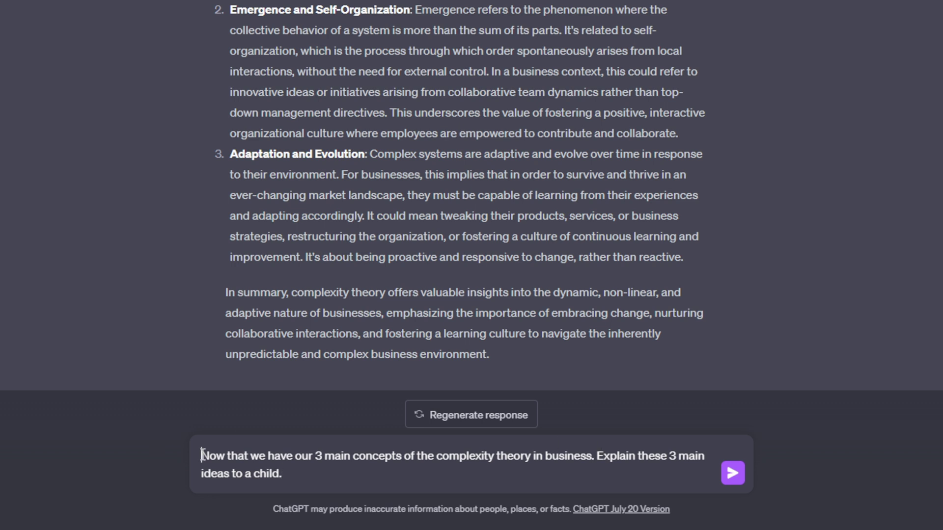
Ask ChatGPT to explain the 3 main ideas of the complexity theory in business to a child.
{"action": "left_click_drag", "start_coordinate": [202, 455], "coordinate": [301, 475]}
{"action": "left_click", "coordinate": [302, 476]}
{"action": "left_click", "coordinate": [733, 473]}
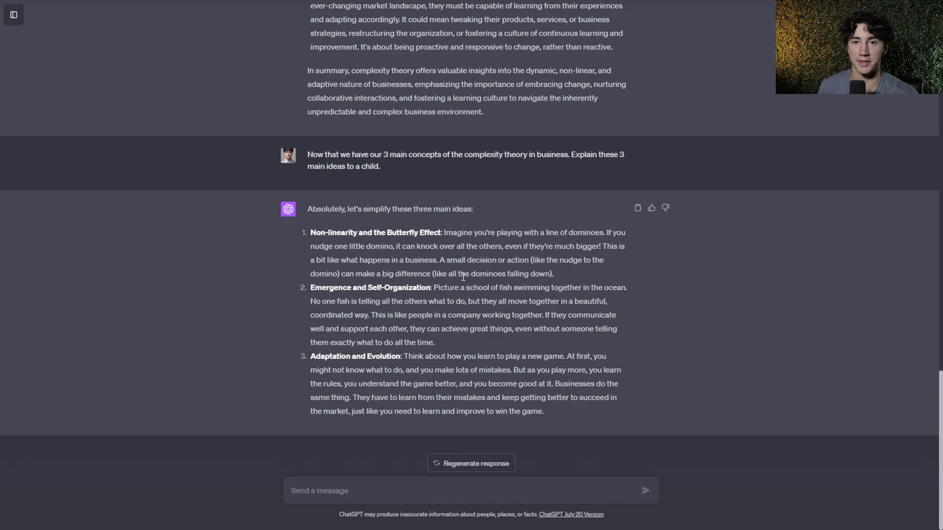
Read the child-level explanations of the three concepts and compare the non-linearity and butterfly effect entry with its earlier, more technical summary.
{"action": "scroll", "coordinate": [463, 277], "scroll_direction": "up", "scroll_amount": 10}
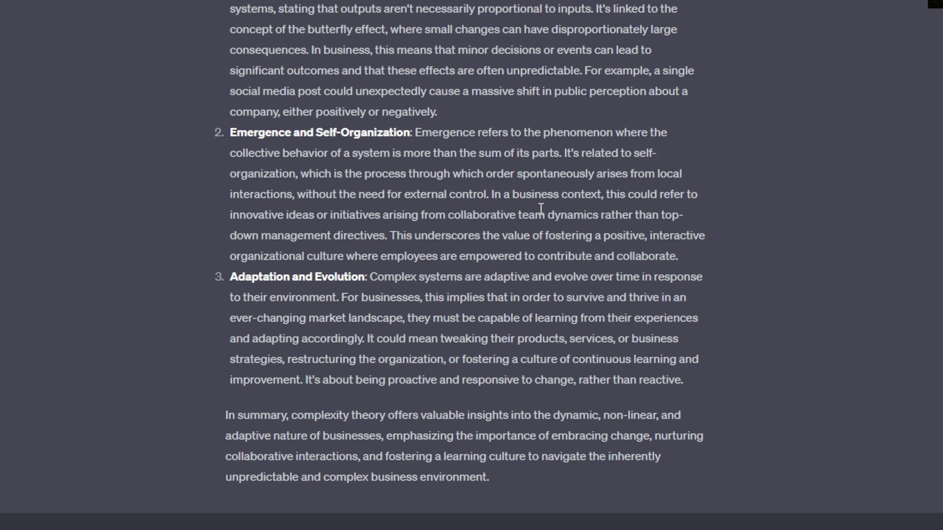
{"action": "scroll", "coordinate": [540, 209], "scroll_direction": "down", "scroll_amount": 9}
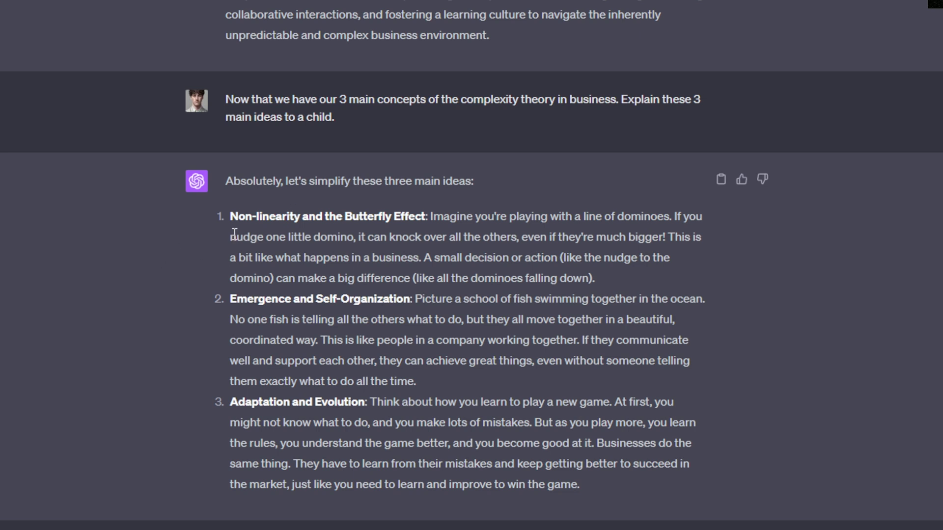
{"action": "left_click_drag", "start_coordinate": [229, 216], "coordinate": [425, 216]}
{"action": "left_click", "coordinate": [438, 216]}
{"action": "left_click_drag", "start_coordinate": [431, 217], "coordinate": [603, 252]}
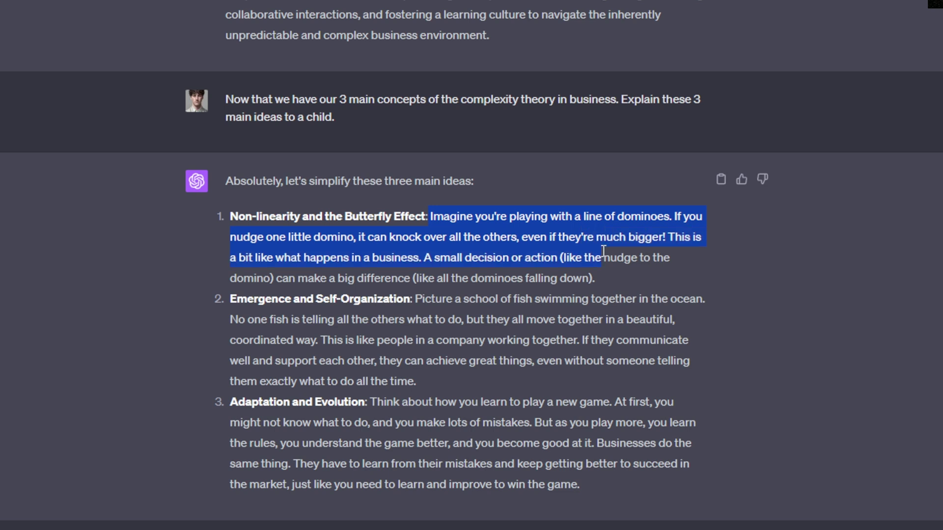
{"action": "left_click", "coordinate": [603, 252]}
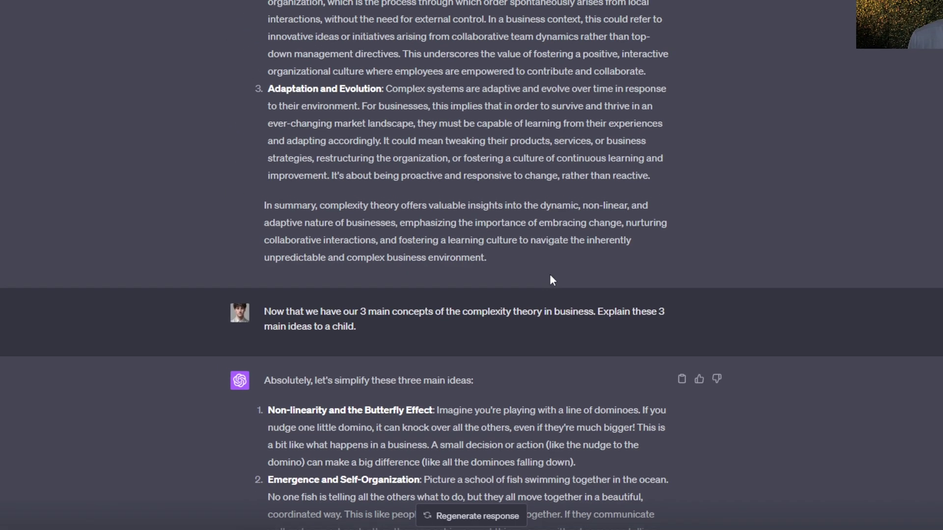
{"action": "scroll", "coordinate": [528, 269], "scroll_direction": "up", "scroll_amount": 4}
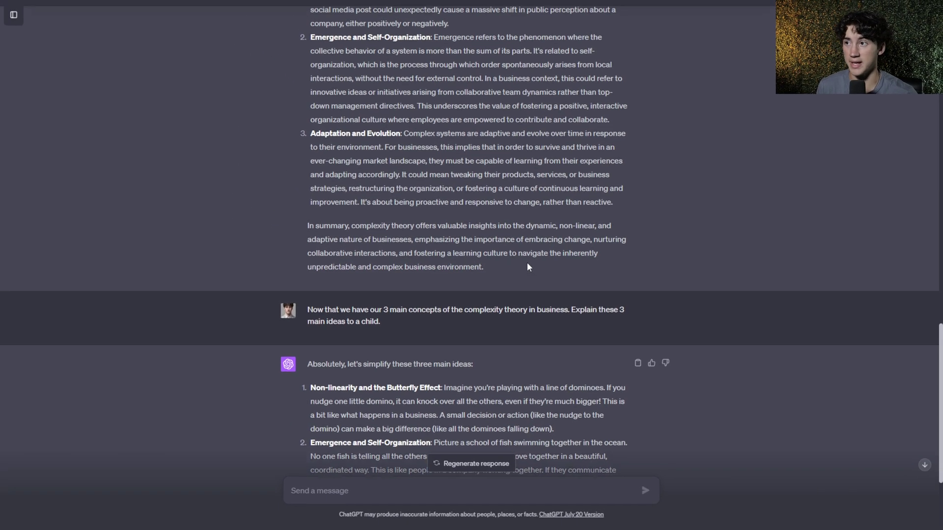
{"action": "left_click_drag", "start_coordinate": [449, 213], "coordinate": [445, 129]}
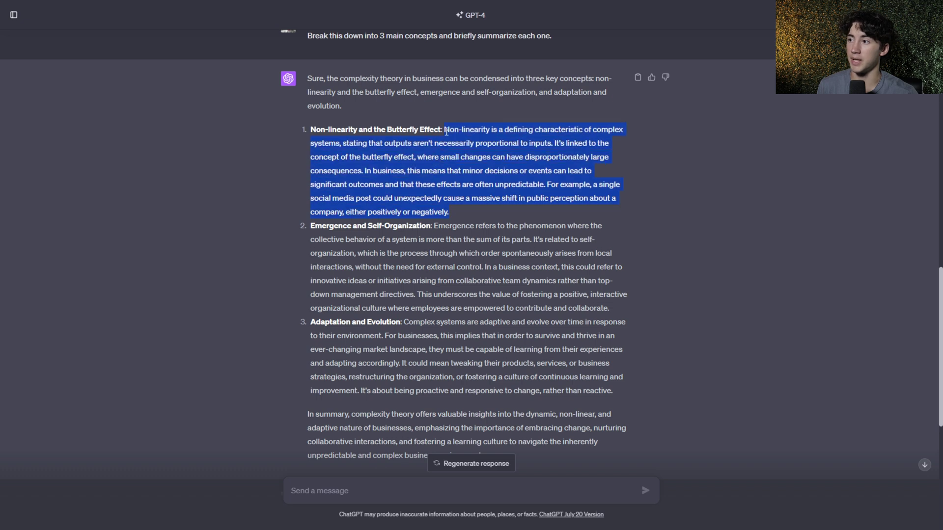
{"action": "left_click", "coordinate": [510, 184]}
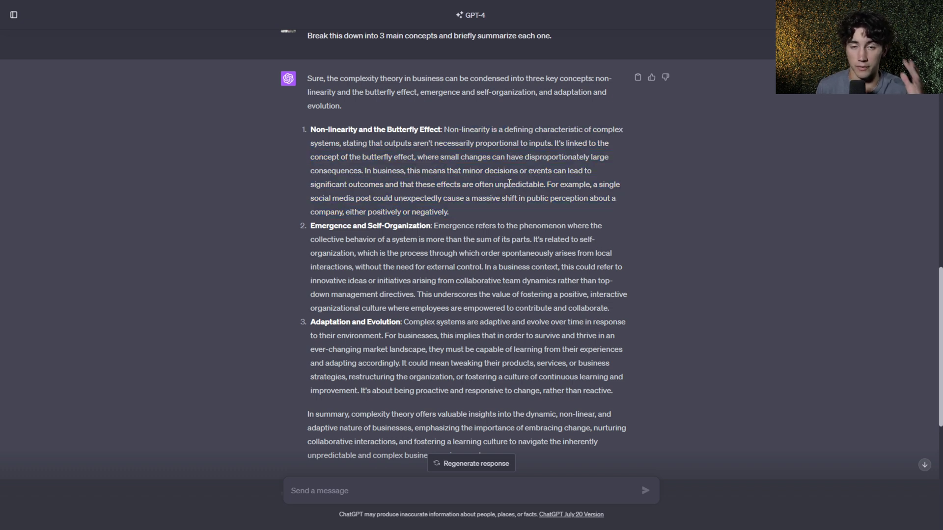
{"action": "scroll", "coordinate": [516, 196], "scroll_direction": "down", "scroll_amount": 7}
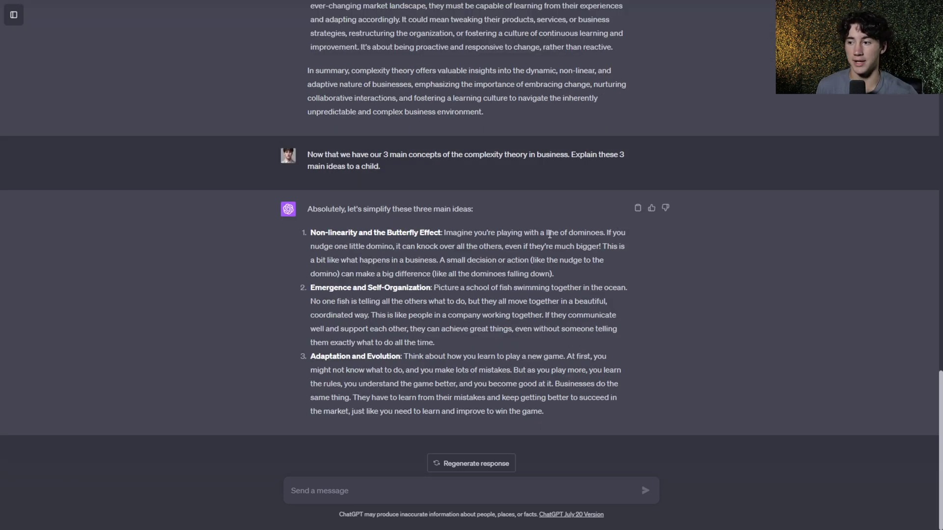
{"action": "left_click_drag", "start_coordinate": [545, 411], "coordinate": [313, 231]}
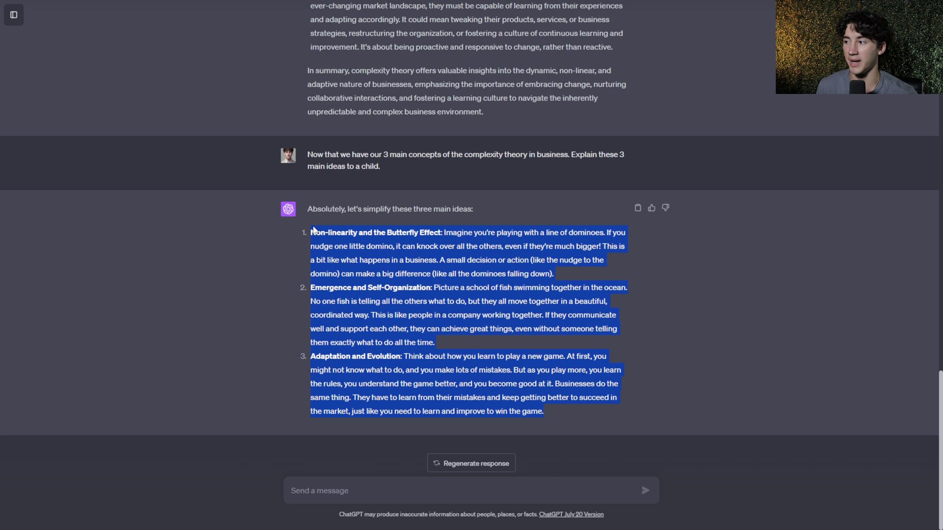
{"action": "left_click", "coordinate": [383, 245]}
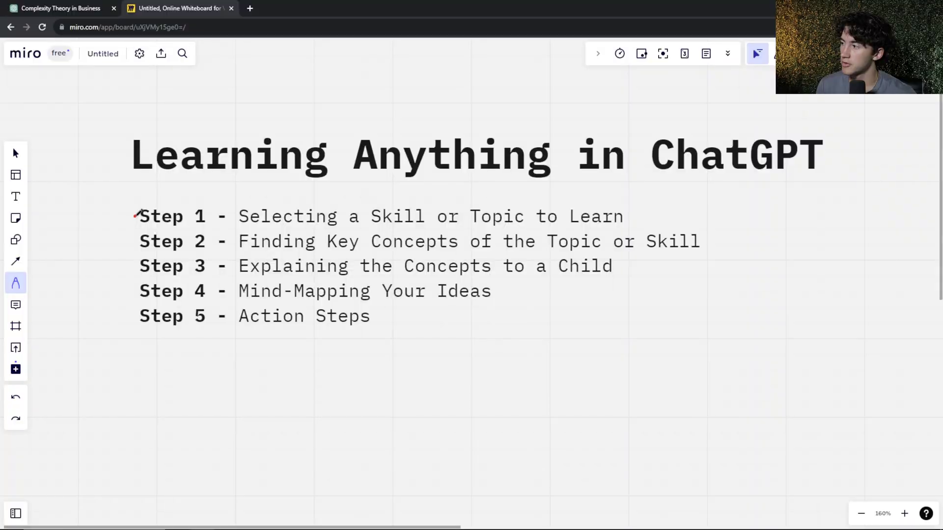
Switch to the Miro board and strike through Step 1, Step 2 and Step 3 of the learning plan with the red pen.
{"action": "left_click_drag", "start_coordinate": [134, 215], "coordinate": [631, 216]}
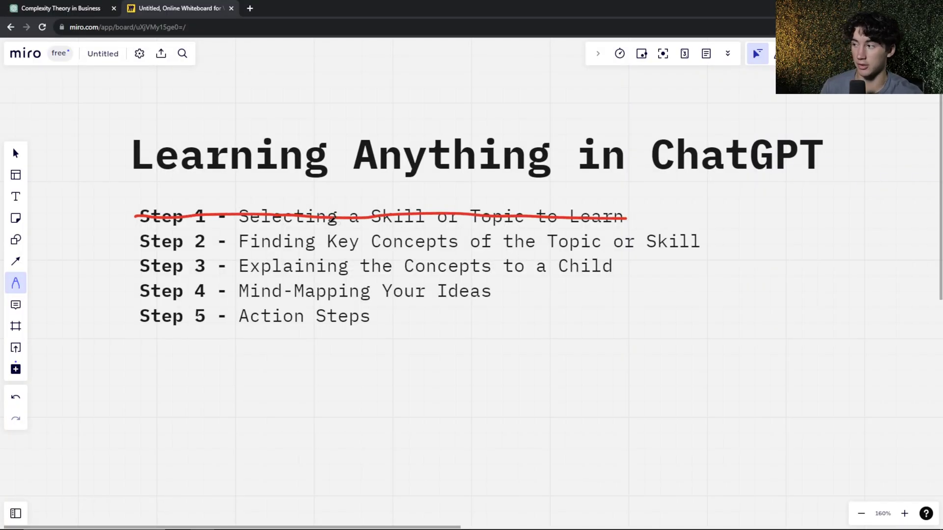
{"action": "left_click_drag", "start_coordinate": [134, 242], "coordinate": [711, 240]}
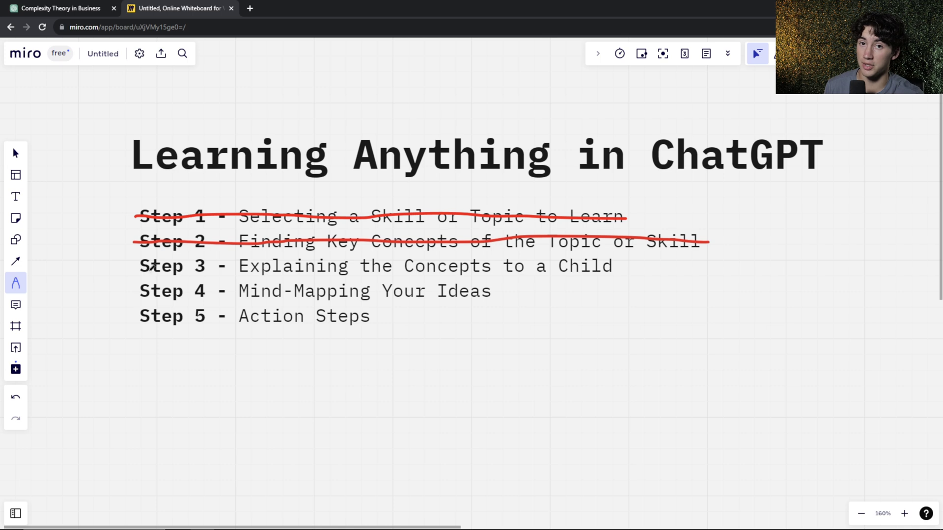
{"action": "left_click_drag", "start_coordinate": [138, 267], "coordinate": [616, 268]}
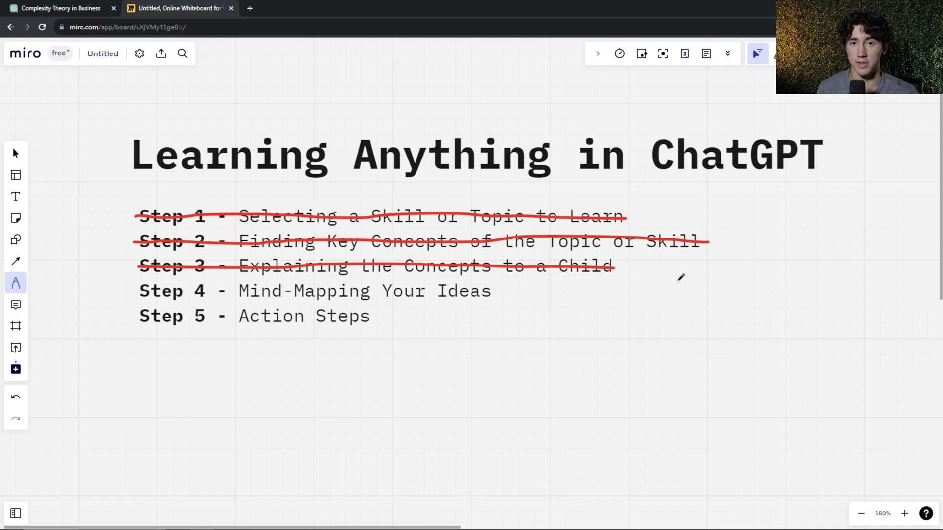
{"action": "scroll", "coordinate": [453, 316], "scroll_direction": "left", "scroll_amount": 1}
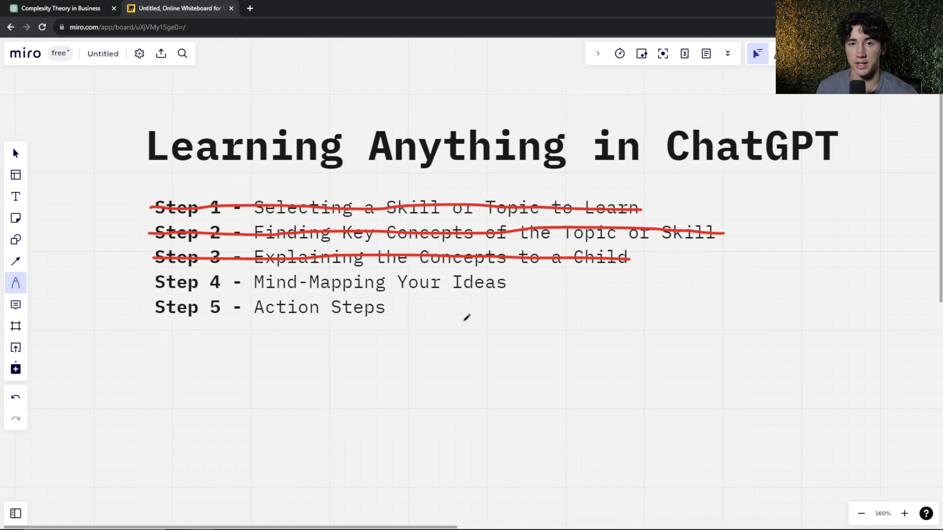
{"action": "key", "text": "v"}
{"action": "left_click", "coordinate": [467, 318]}
{"action": "scroll", "coordinate": [466, 318], "scroll_direction": "down", "scroll_amount": 3}
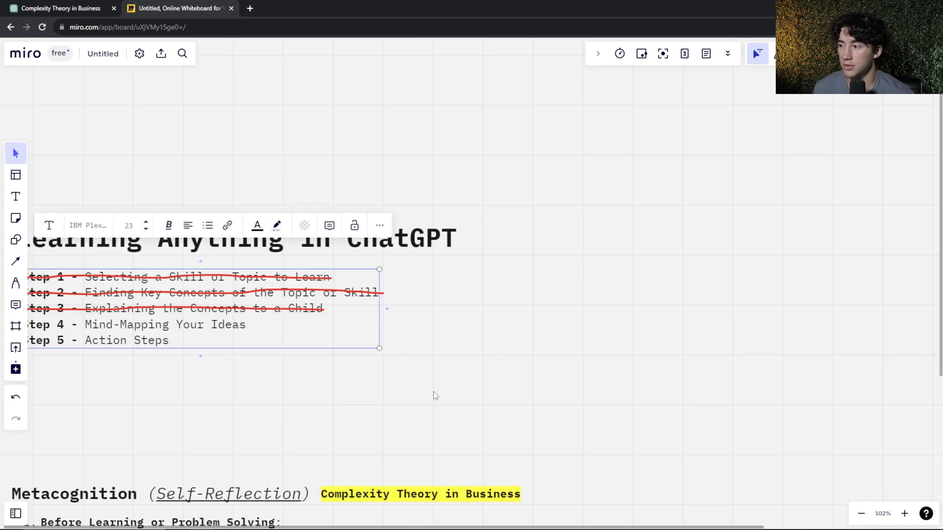
{"action": "right_click", "coordinate": [434, 396]}
{"action": "left_click", "coordinate": [359, 405]}
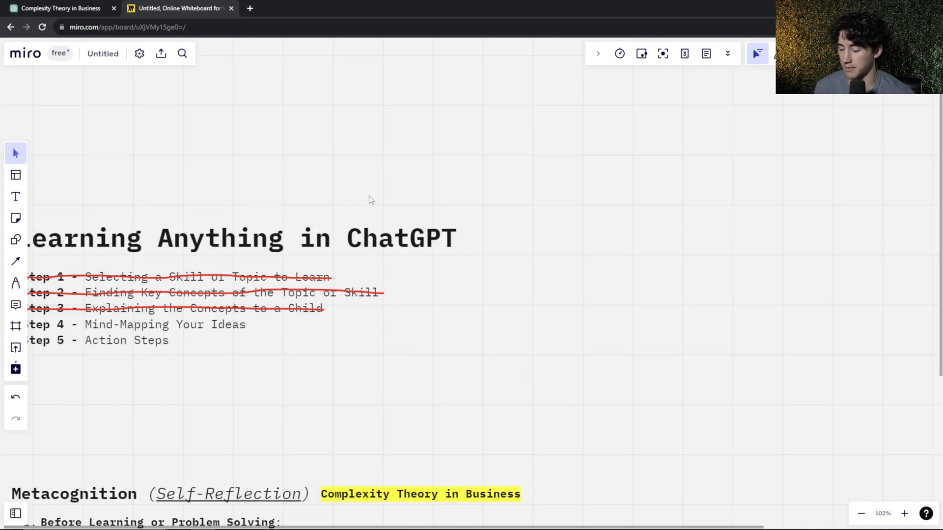
Place a new mind map node in the empty area of the board above and beside the learning plan.
{"action": "scroll", "coordinate": [520, 223], "scroll_direction": "left", "scroll_amount": 3}
{"action": "scroll", "coordinate": [543, 246], "scroll_direction": "down", "scroll_amount": 2}
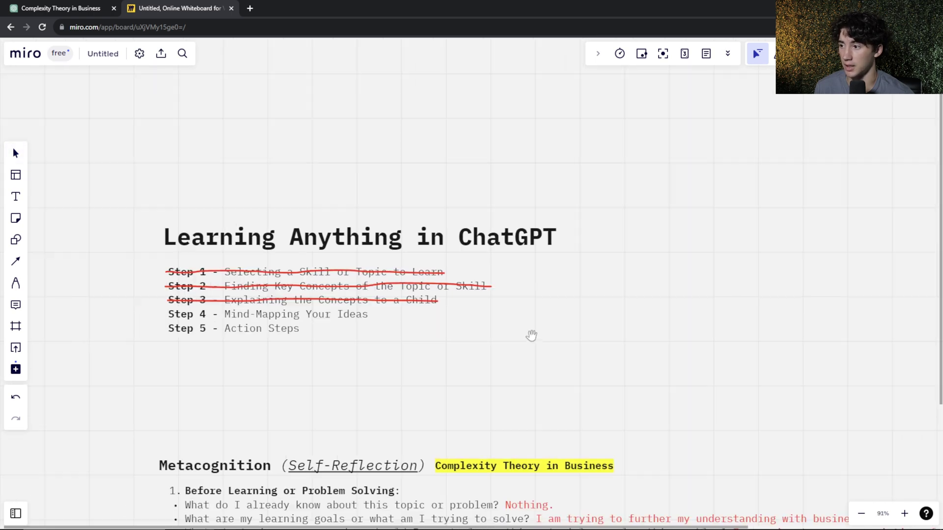
{"action": "scroll", "coordinate": [531, 335], "scroll_direction": "down", "scroll_amount": 5}
{"action": "scroll", "coordinate": [633, 360], "scroll_direction": "right", "scroll_amount": 3}
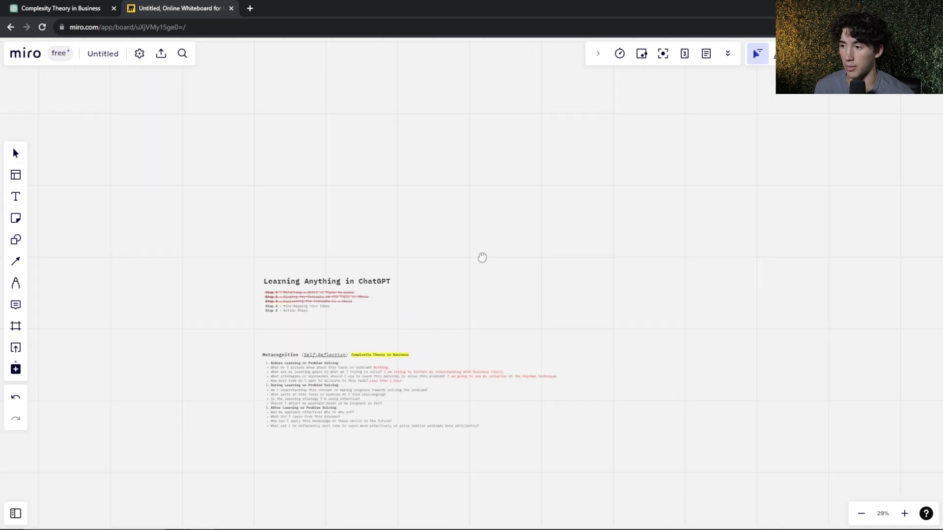
{"action": "scroll", "coordinate": [482, 257], "scroll_direction": "right", "scroll_amount": 5}
{"action": "scroll", "coordinate": [469, 305], "scroll_direction": "left", "scroll_amount": 5}
{"action": "scroll", "coordinate": [347, 354], "scroll_direction": "right", "scroll_amount": 1}
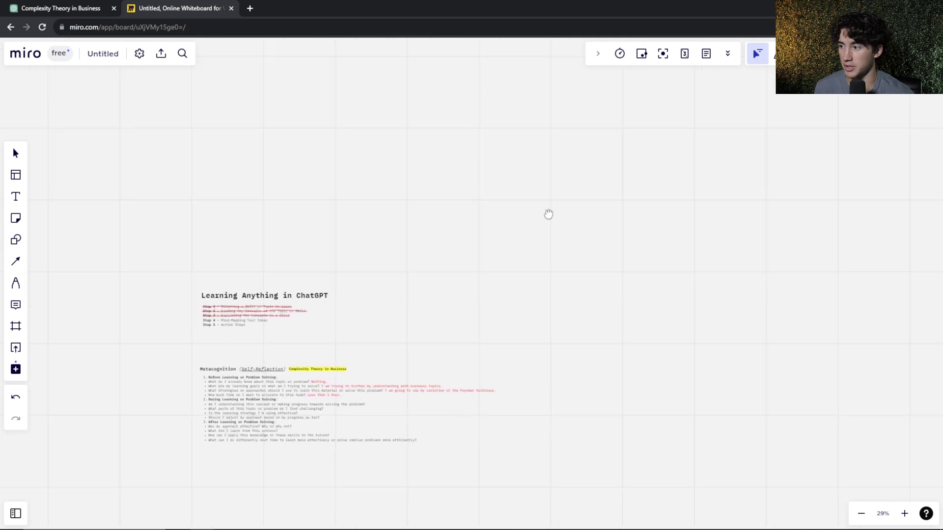
{"action": "scroll", "coordinate": [549, 214], "scroll_direction": "up", "scroll_amount": 3}
{"action": "scroll", "coordinate": [354, 326], "scroll_direction": "up", "scroll_amount": 5}
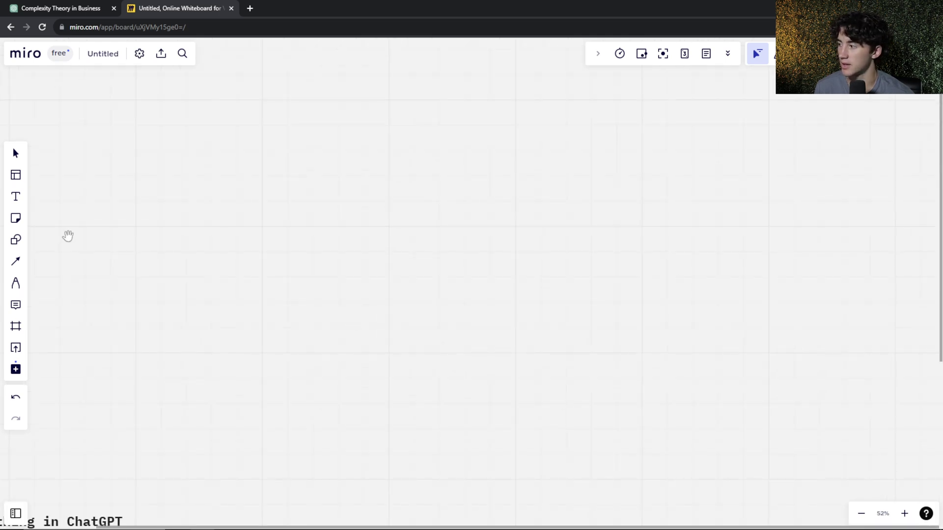
{"action": "left_click", "coordinate": [15, 369]}
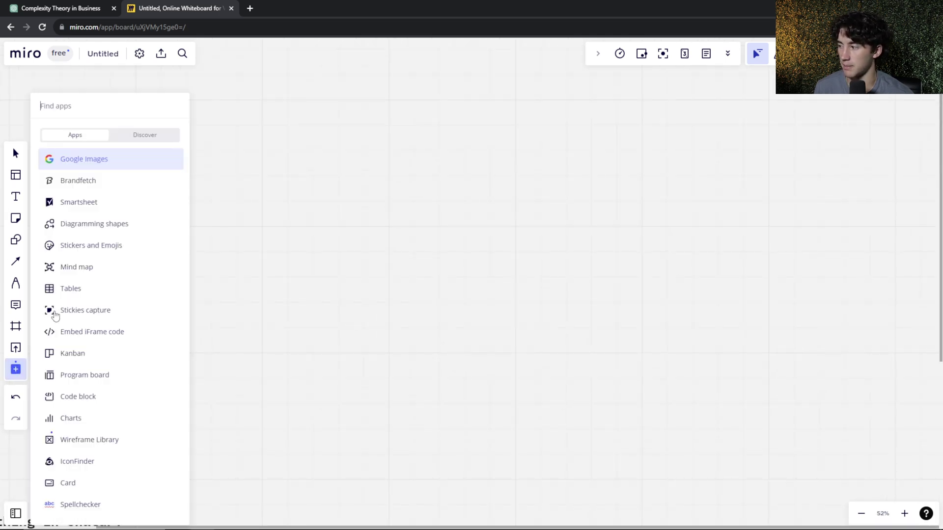
{"action": "left_click", "coordinate": [83, 267]}
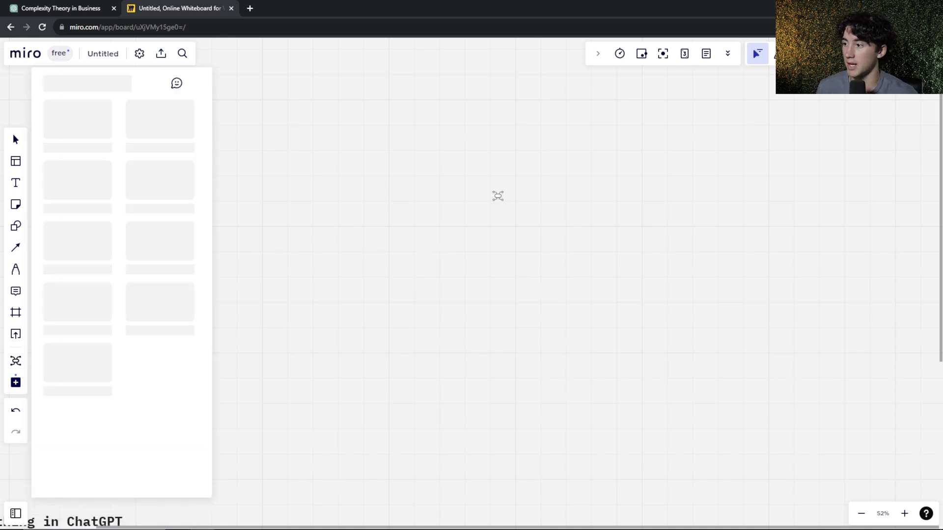
{"action": "left_click", "coordinate": [509, 191]}
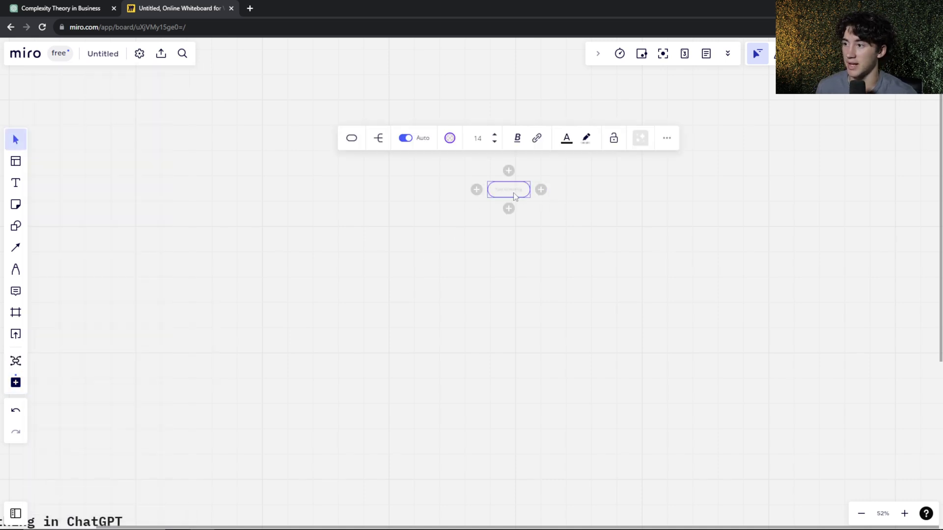
Label the central mind map node "Complexity Theory in Business".
{"action": "scroll", "coordinate": [514, 192], "scroll_direction": "up", "scroll_amount": 10}
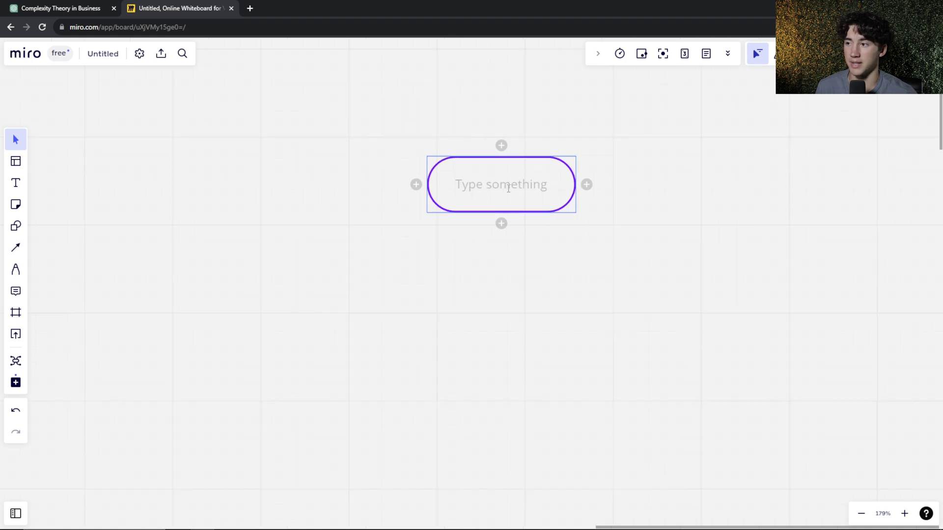
{"action": "type", "text": "h"}
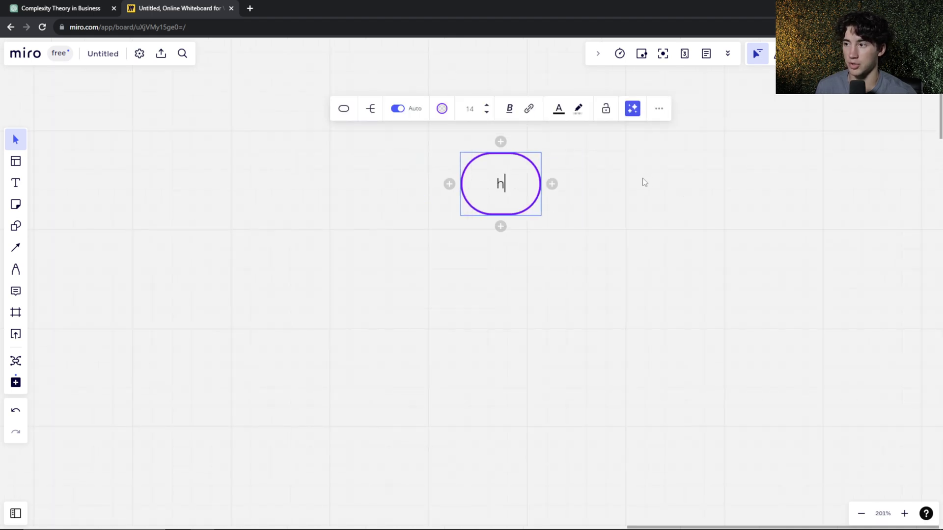
{"action": "key", "text": "BackSpace"}
{"action": "type", "text": "Comple"}
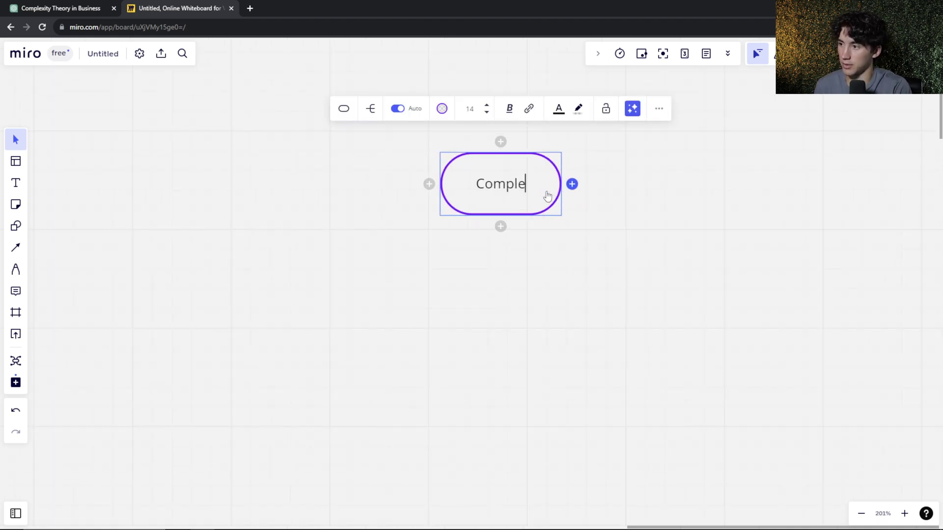
{"action": "type", "text": "xity Theor"}
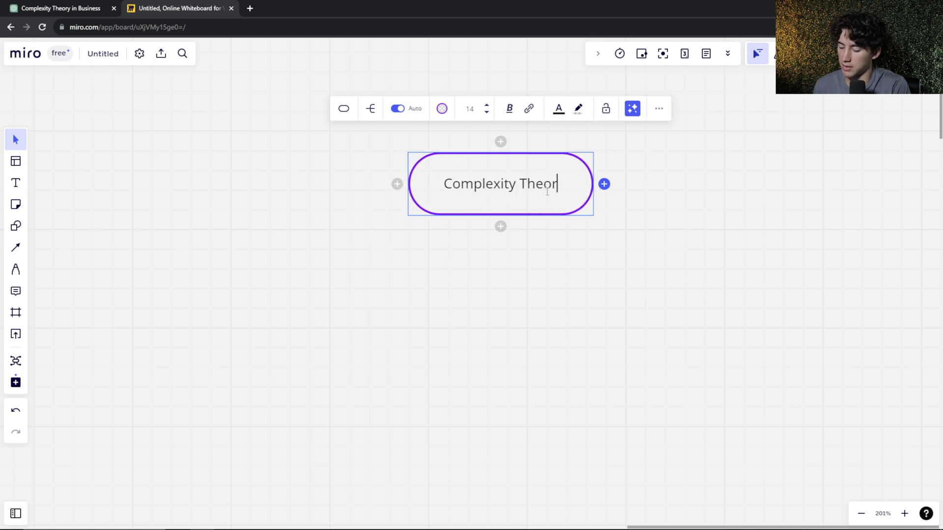
{"action": "type", "text": "y in Busines"}
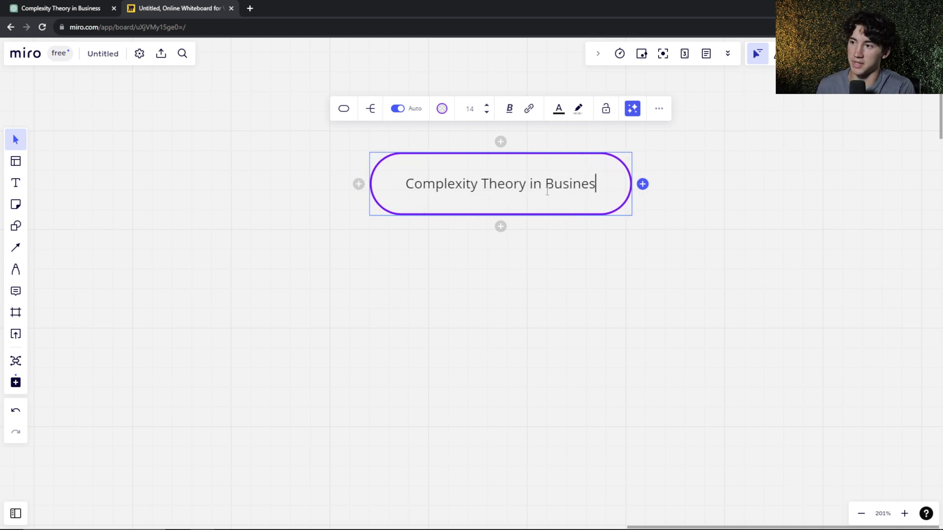
{"action": "type", "text": "s"}
{"action": "key", "text": "Escape"}
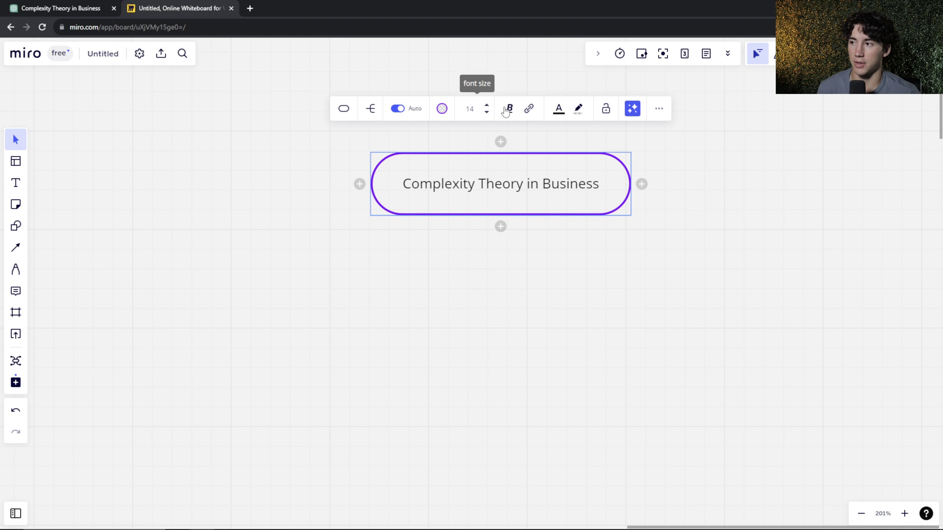
Make the central mind map node's text bold and deselect the node.
{"action": "left_click", "coordinate": [507, 109]}
{"action": "left_click", "coordinate": [479, 133]}
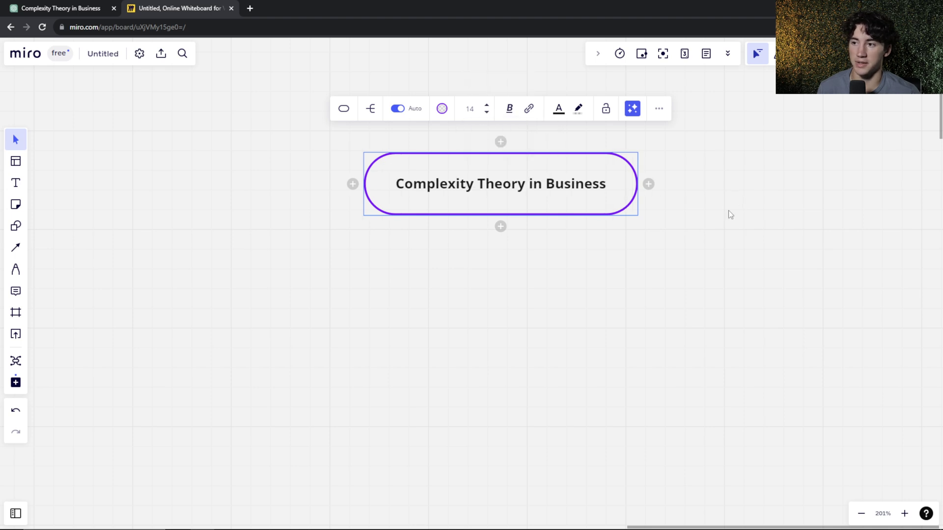
{"action": "left_click", "coordinate": [744, 182]}
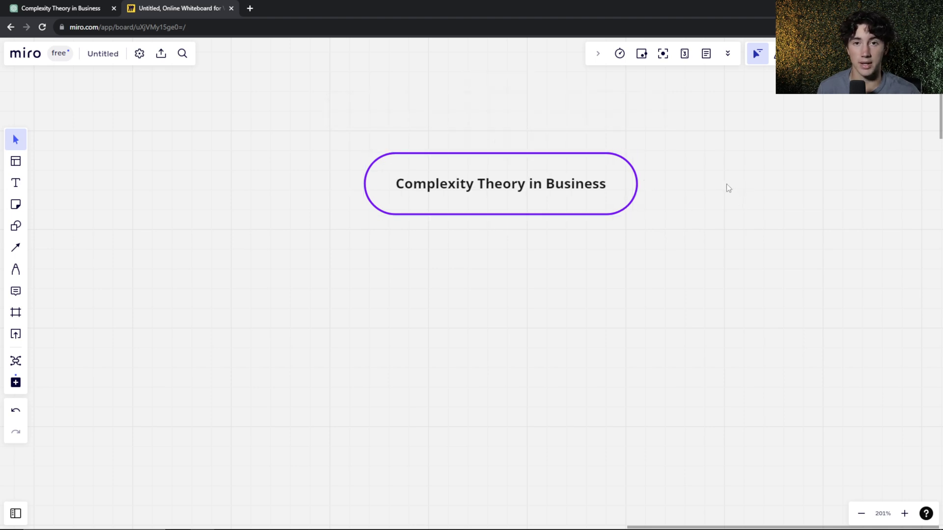
{"action": "scroll", "coordinate": [698, 207], "scroll_direction": "up", "scroll_amount": 2}
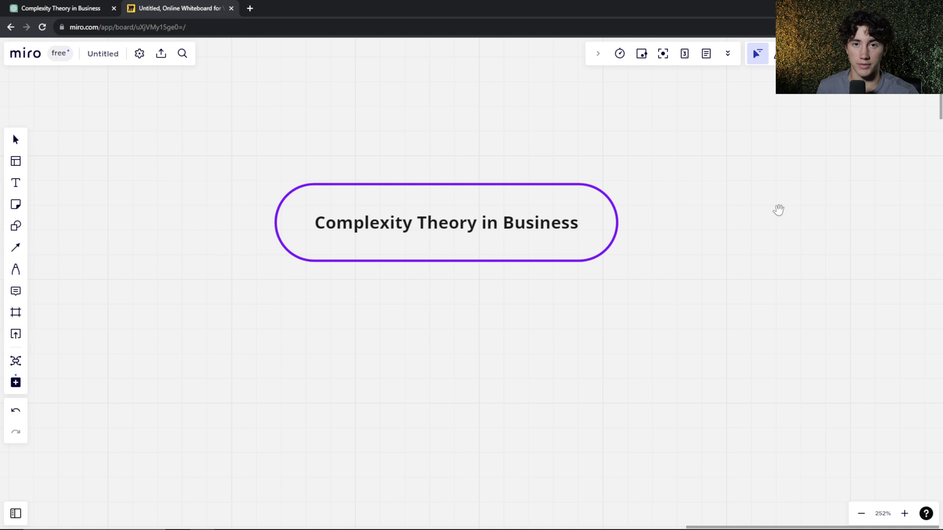
{"action": "mouse_move", "coordinate": [326, 204]}
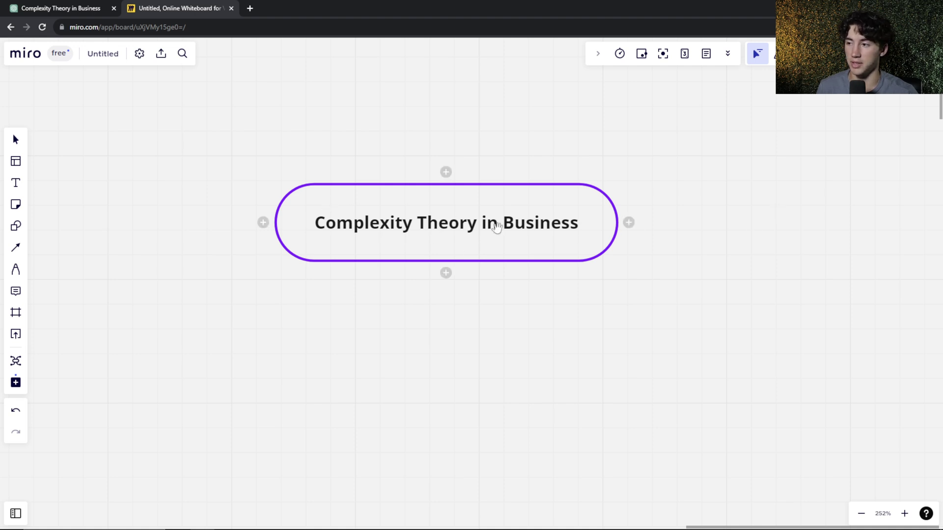
Add three child nodes beneath the central "Complexity Theory in Business" mind map node.
{"action": "key", "text": "v"}
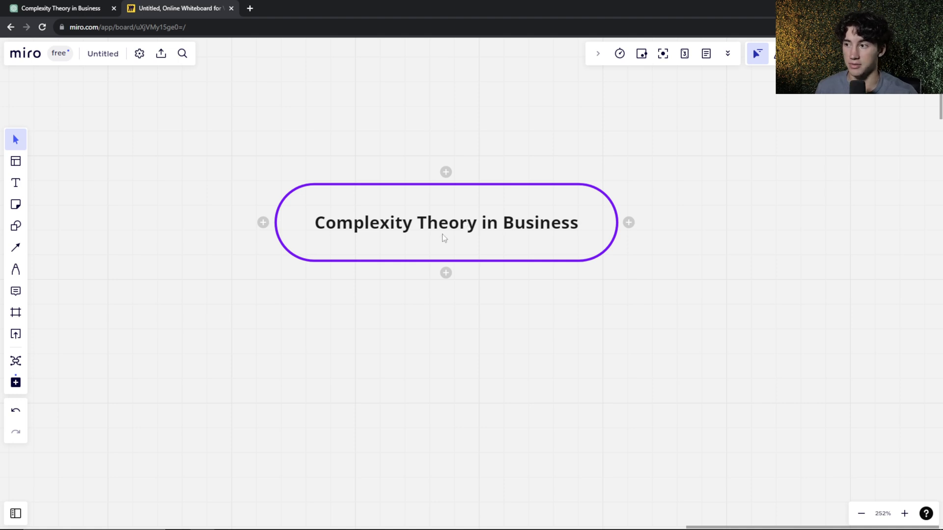
{"action": "scroll", "coordinate": [443, 238], "scroll_direction": "down", "scroll_amount": 3}
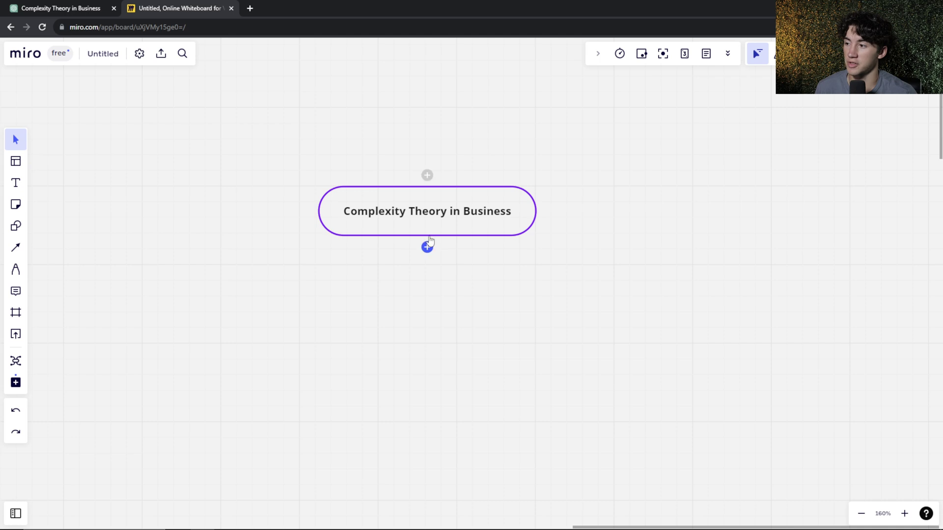
{"action": "left_click", "coordinate": [428, 247]}
{"action": "left_click", "coordinate": [427, 247]}
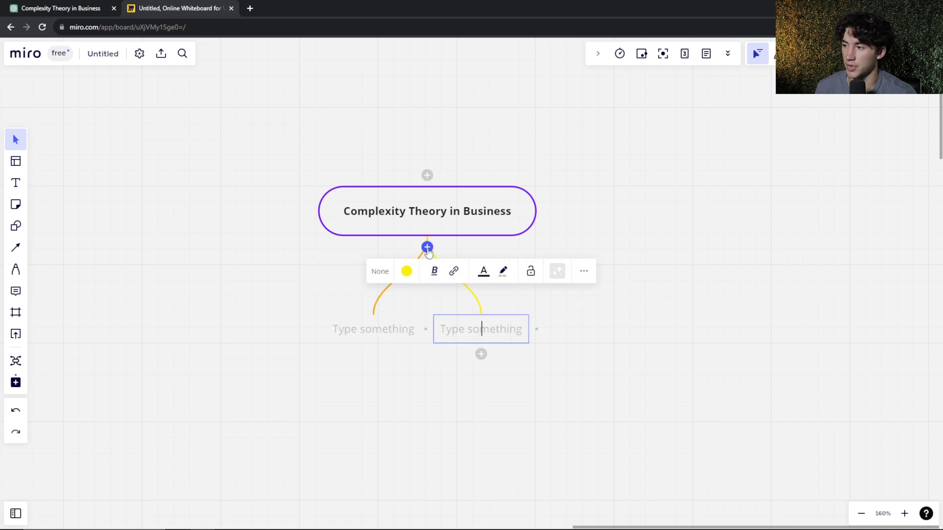
{"action": "left_click", "coordinate": [427, 247]}
{"action": "left_click", "coordinate": [612, 211]}
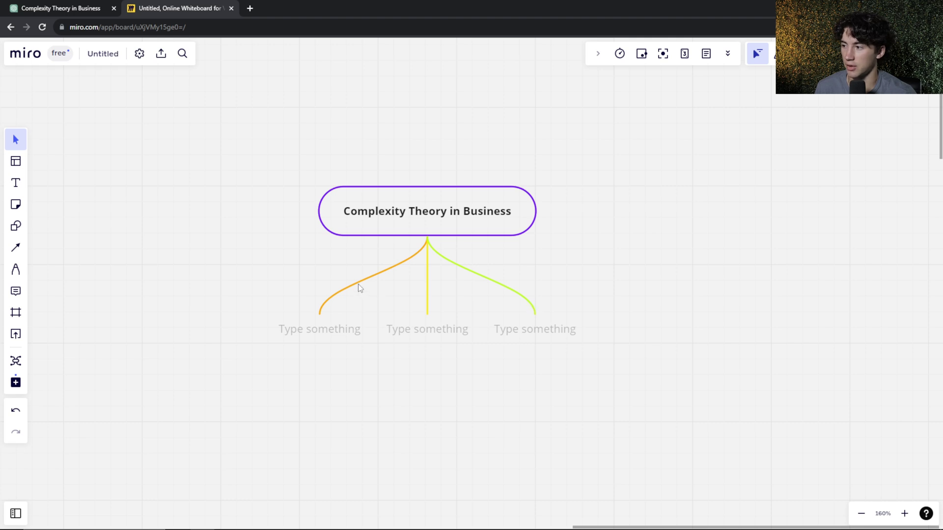
Recolor the branch lines of the three child nodes magenta.
{"action": "left_click", "coordinate": [330, 326]}
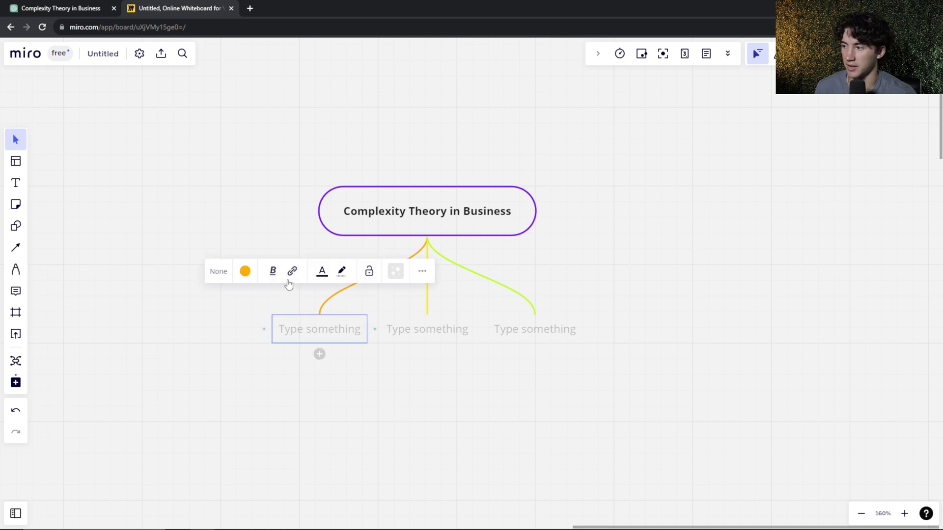
{"action": "left_click", "coordinate": [243, 271]}
{"action": "left_click", "coordinate": [277, 320]}
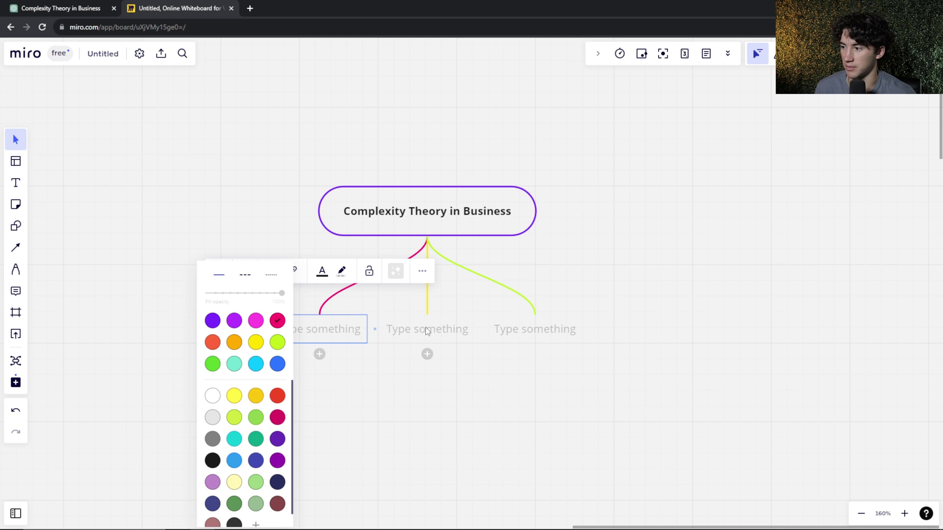
{"action": "left_click", "coordinate": [427, 329]}
{"action": "left_click", "coordinate": [600, 283]}
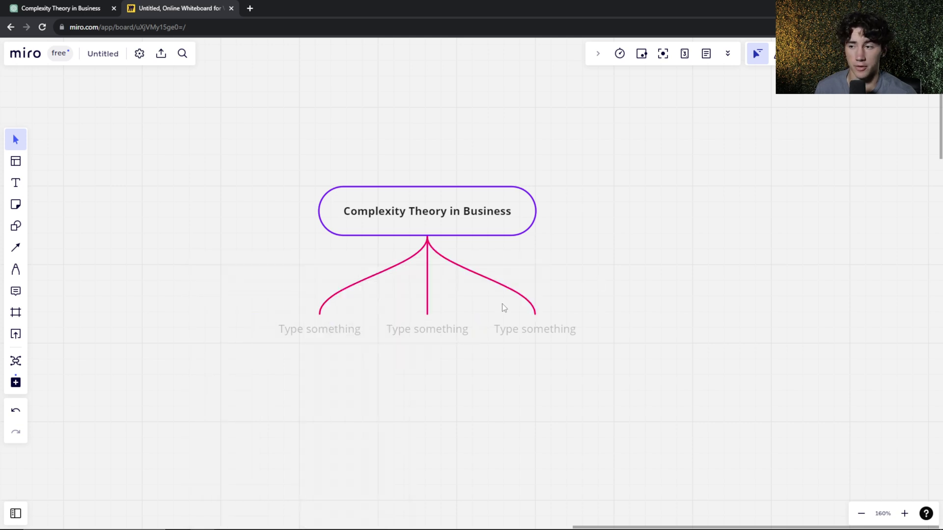
Spread the empty child nodes apart by moving the two outer ones farther outward from the middle one.
{"action": "left_click_drag", "start_coordinate": [334, 331], "coordinate": [305, 330]}
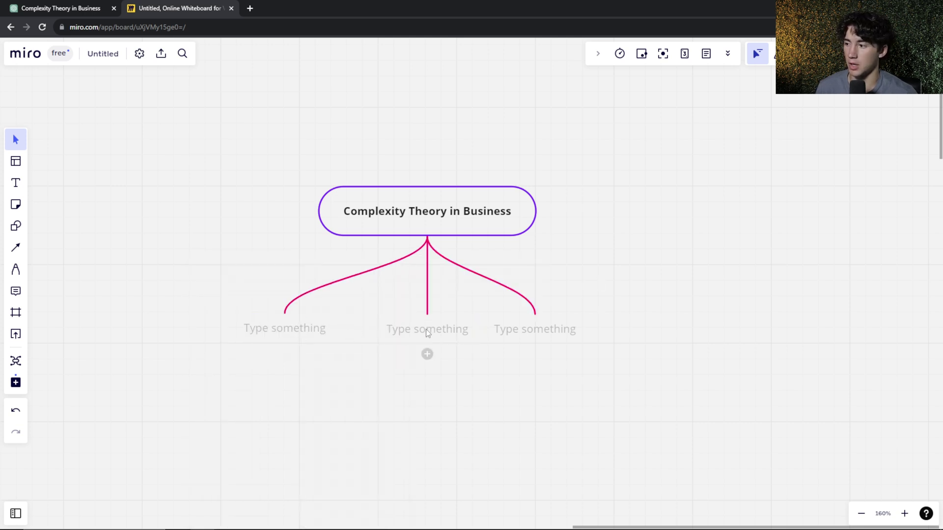
{"action": "left_click_drag", "start_coordinate": [427, 332], "coordinate": [425, 333]}
{"action": "left_click_drag", "start_coordinate": [514, 330], "coordinate": [541, 329]}
Label the left child node "Non-linearity and the Butterfly Effect" from ChatGPT's answer and move the "Adaptation and Evolution" node farther right.
{"action": "left_click", "coordinate": [285, 327]}
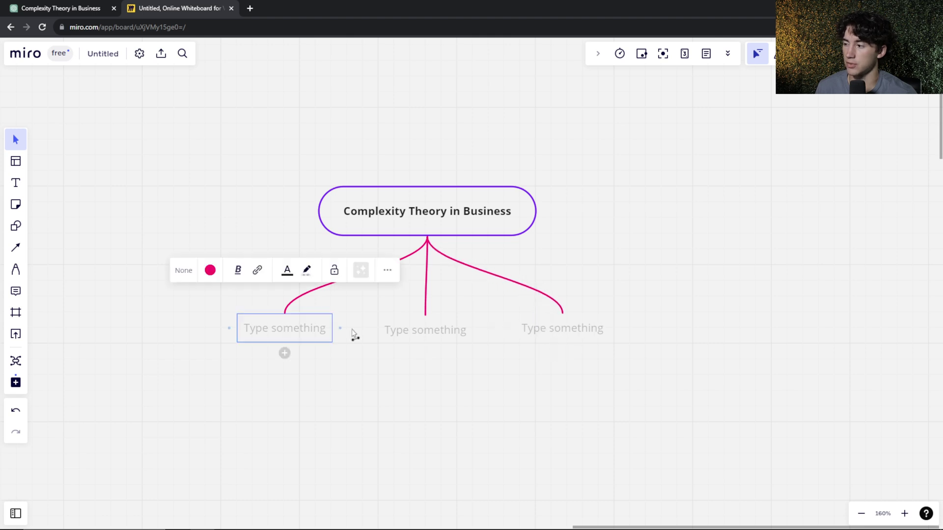
{"action": "left_click", "coordinate": [539, 328]}
{"action": "left_click", "coordinate": [50, 8]}
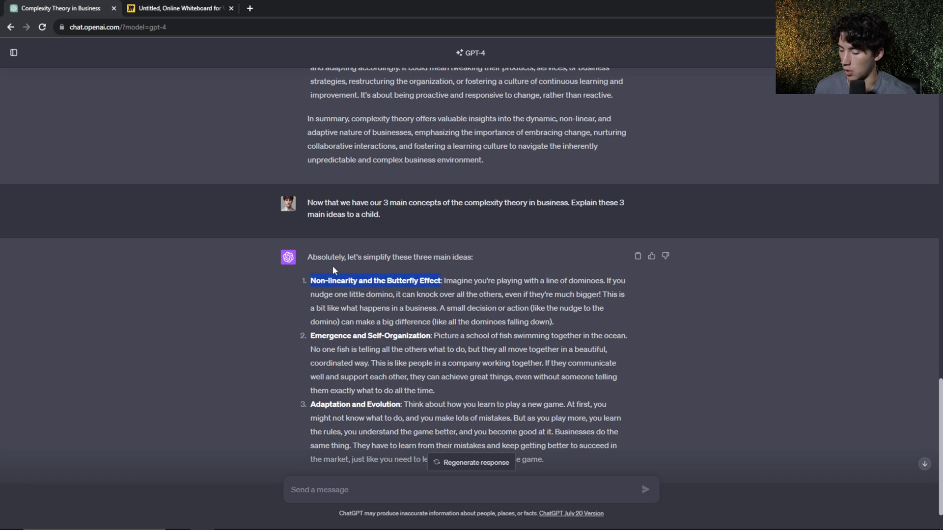
{"action": "left_click", "coordinate": [180, 7]}
{"action": "left_click", "coordinate": [283, 329]}
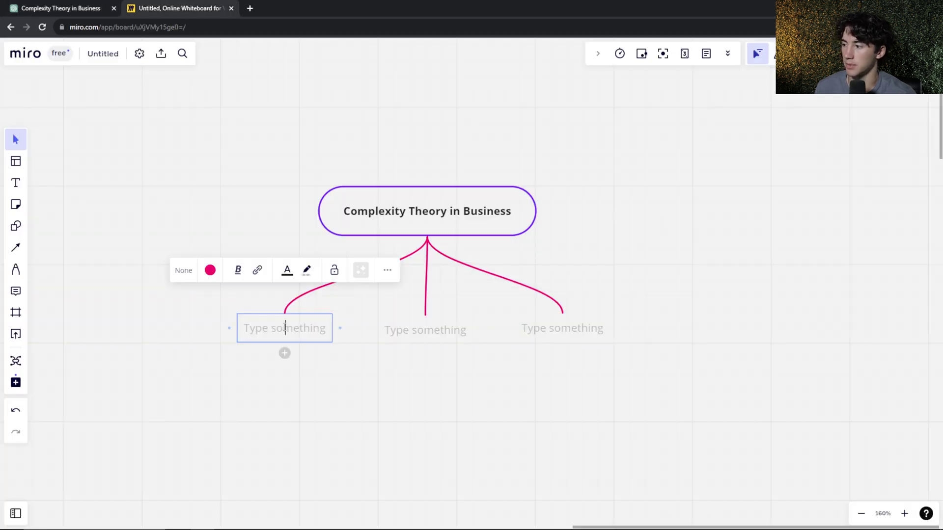
{"action": "type", "text": "Non-linearity and the Butterfly Effect"}
{"action": "left_click", "coordinate": [391, 371]}
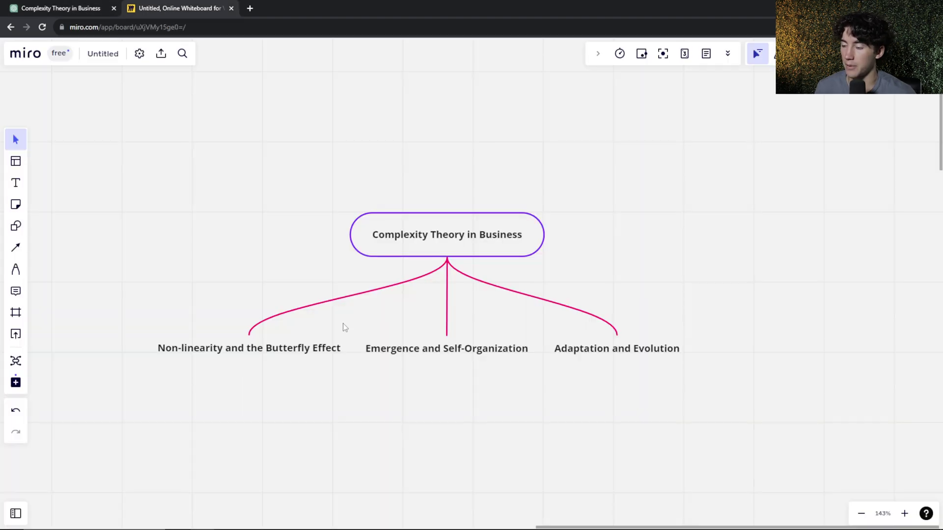
{"action": "left_click_drag", "start_coordinate": [628, 353], "coordinate": [651, 351]}
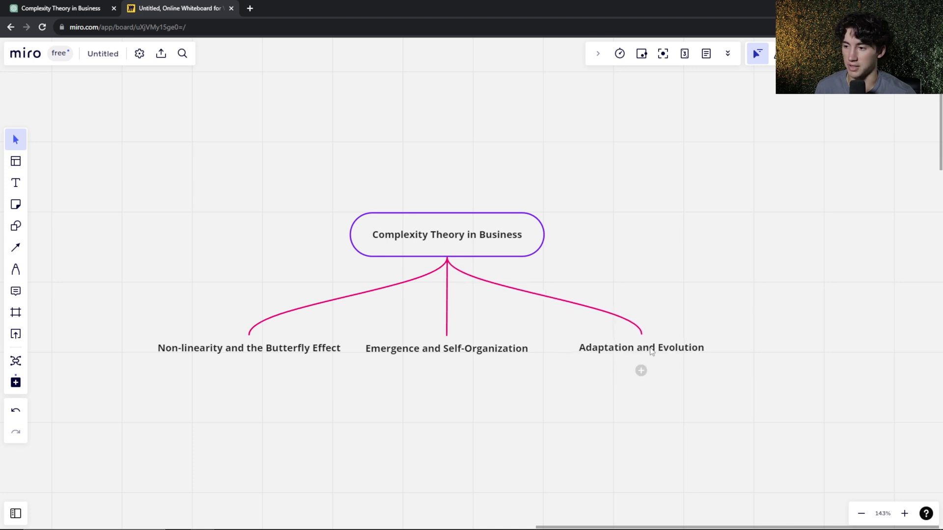
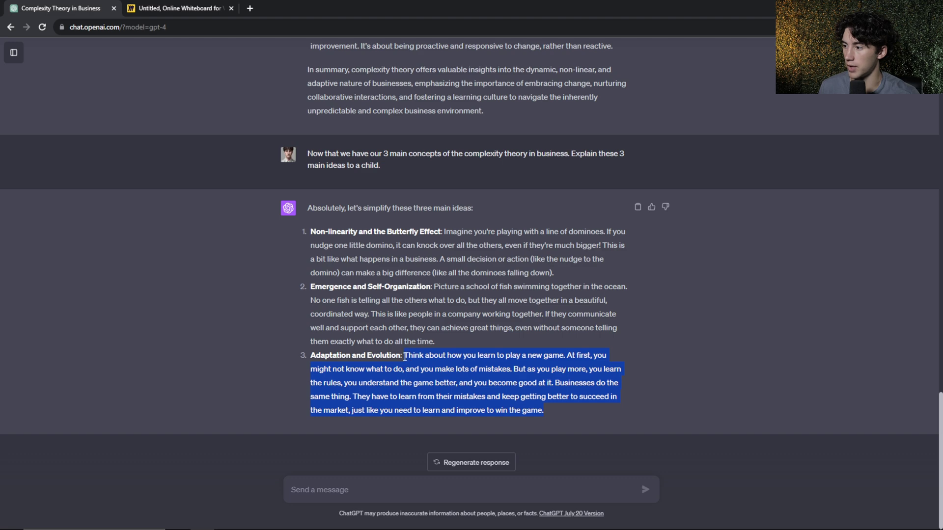
On the Miro board, add a node beneath the "Adaptation and Evolution" description containing ChatGPT's "Think about how you learn to play a new game" explanation.
{"action": "left_click", "coordinate": [177, 6]}
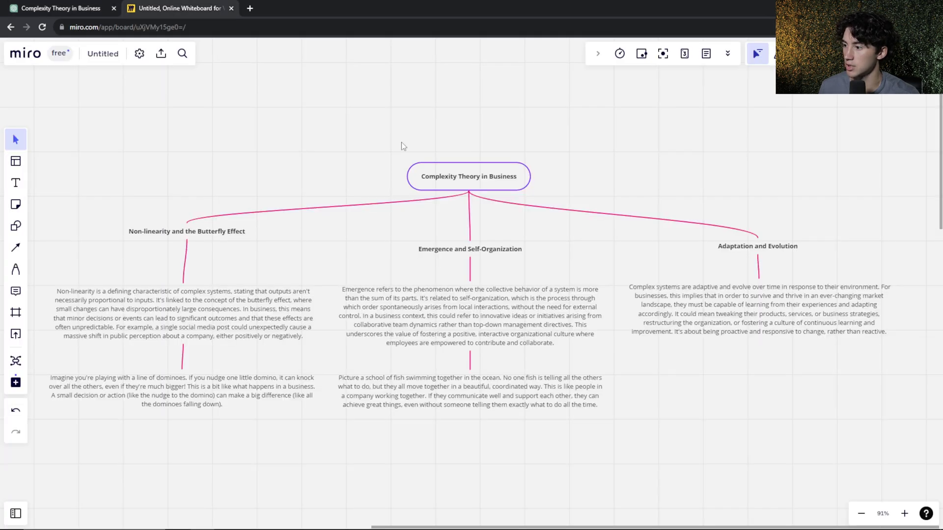
{"action": "left_click", "coordinate": [758, 350]}
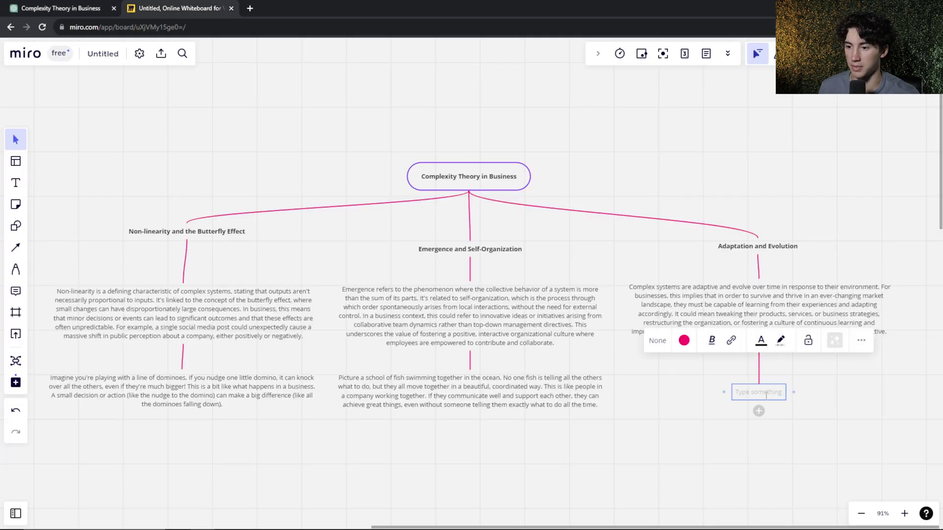
{"action": "type", "text": "Think about how you learn to play a new game. At first, you might not know what to do, and you make lots of mistakes. But as you play more, you learn the rules, you understand the game better, and you become good at it. Businesses do the same thing. They have to learn from their mistakes and keep getting better to succeed in the market, just like you need to learn and improve to win the game."}
{"action": "left_click", "coordinate": [675, 453]}
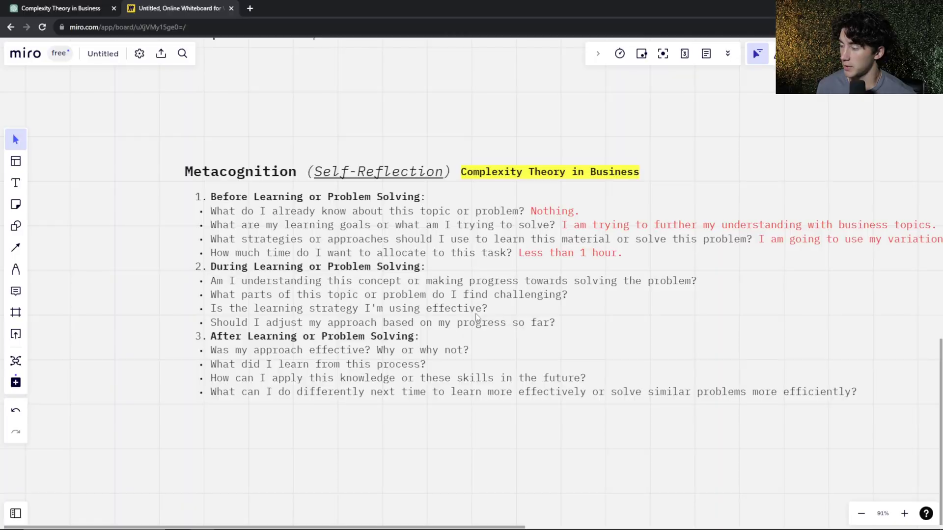
Review the Metacognition self-reflection section on the board, focusing on the "During Learning or Problem Solving" questions.
{"action": "scroll", "coordinate": [503, 327], "scroll_direction": "up", "scroll_amount": 2}
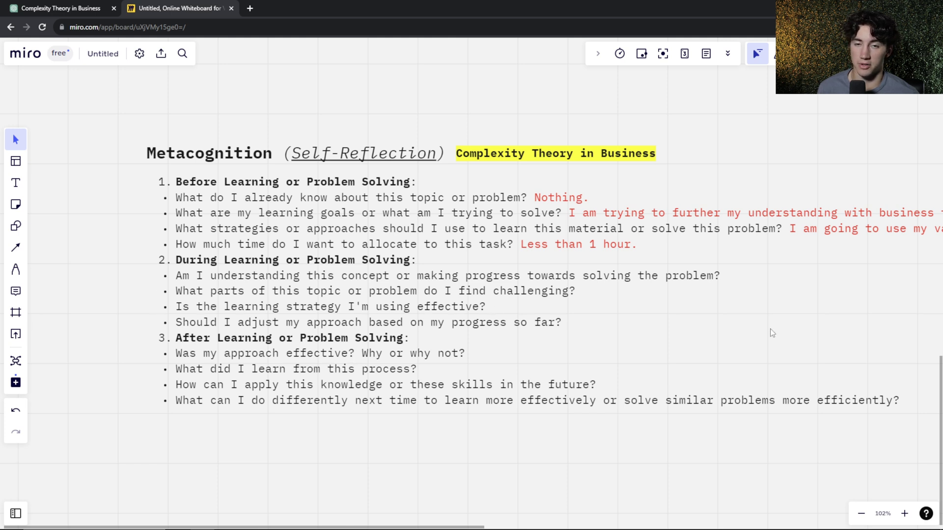
{"action": "left_click_drag", "start_coordinate": [771, 323], "coordinate": [739, 325]}
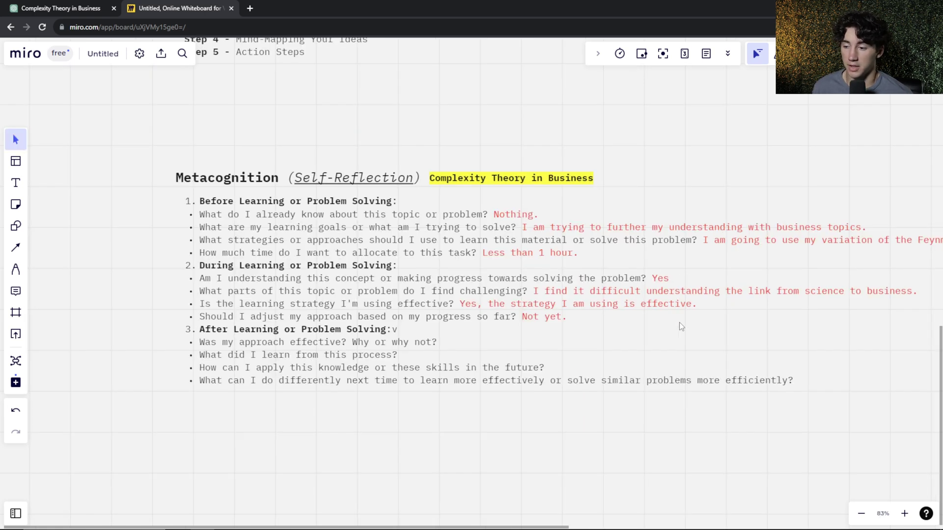
{"action": "left_click_drag", "start_coordinate": [693, 329], "coordinate": [664, 328]}
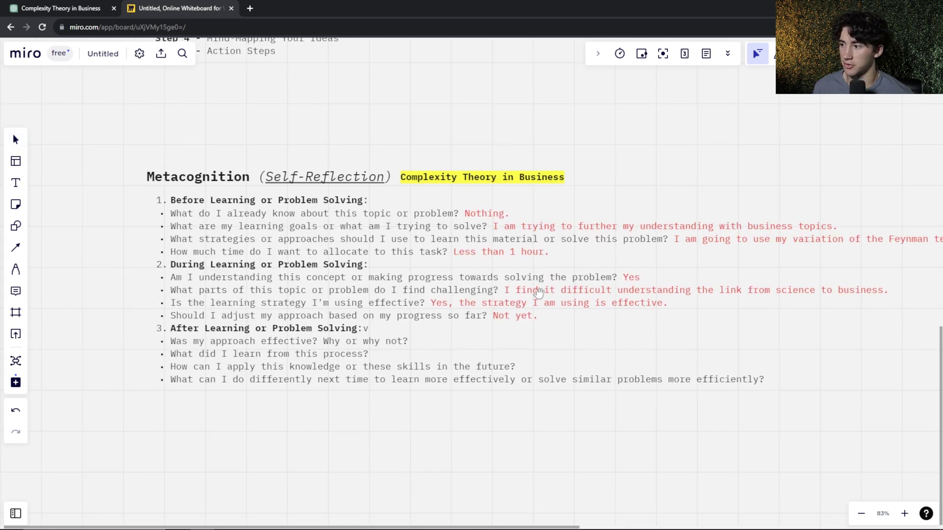
{"action": "scroll", "coordinate": [640, 279], "scroll_direction": "up", "scroll_amount": 2}
{"action": "scroll", "coordinate": [393, 316], "scroll_direction": "right", "scroll_amount": 1}
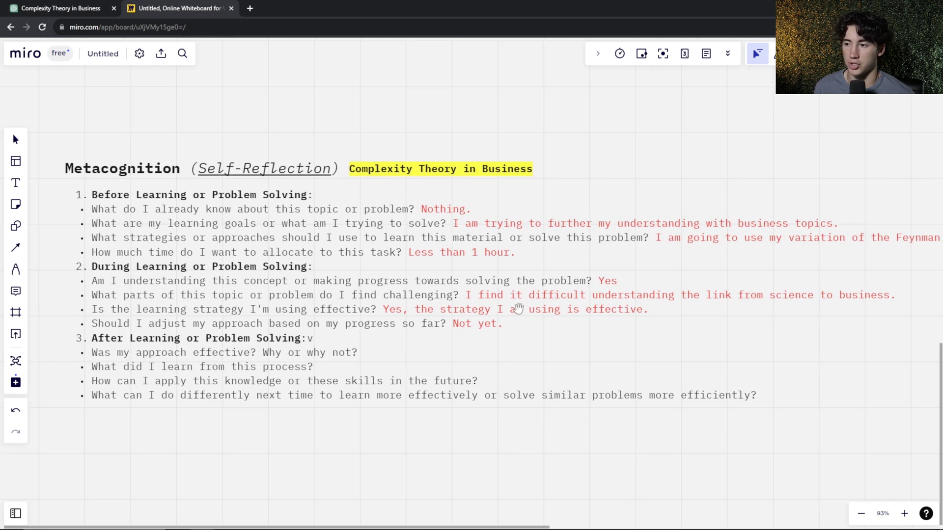
{"action": "scroll", "coordinate": [519, 309], "scroll_direction": "up", "scroll_amount": 1}
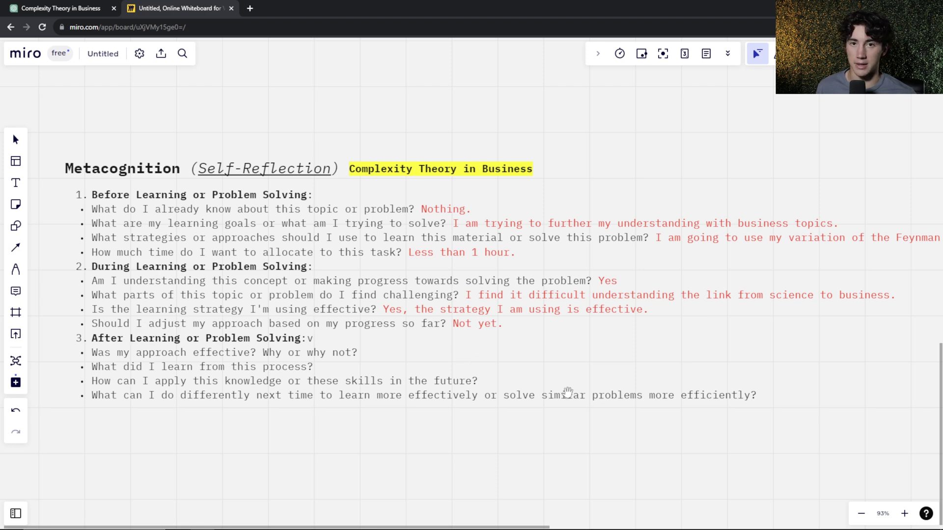
{"action": "scroll", "coordinate": [565, 392], "scroll_direction": "up", "scroll_amount": 5}
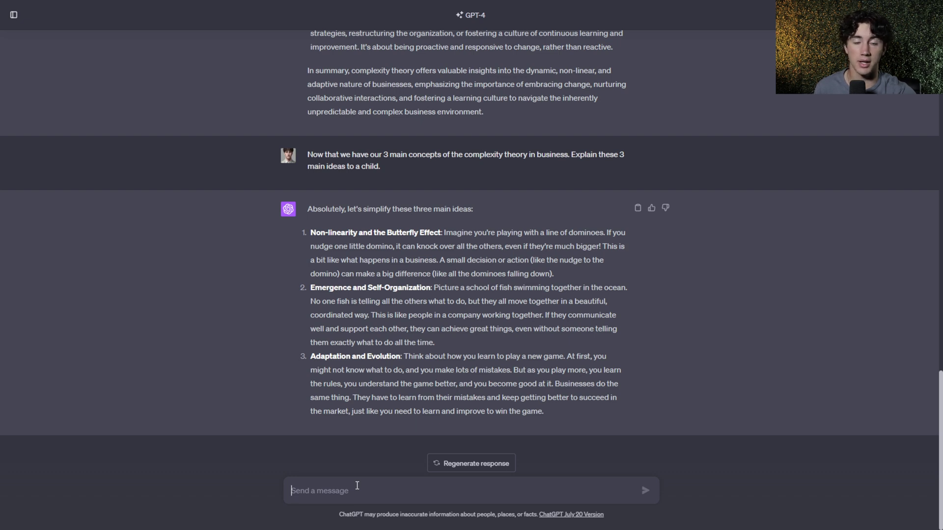
In ChatGPT, send "Generate me two action steps for each key concept that will help boost and retain my understanding of the complexity theory in business.".
{"action": "type", "text": "Generate me two action steps for each key concept that will help boost and retain my understanding of the complexity theory in business."}
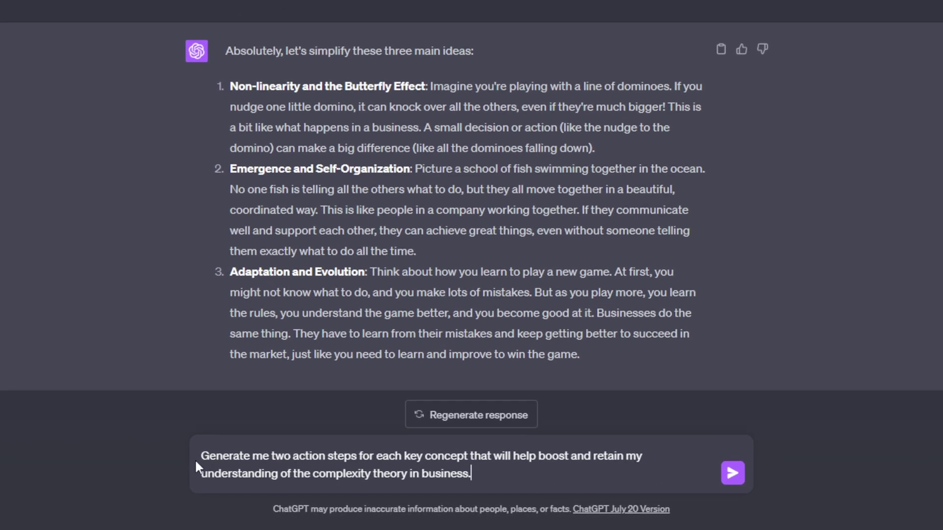
{"action": "left_click_drag", "start_coordinate": [280, 452], "coordinate": [634, 456]}
{"action": "left_click", "coordinate": [293, 474]}
{"action": "mouse_move", "coordinate": [283, 474]}
{"action": "left_mouse_down"}
{"action": "mouse_move", "coordinate": [486, 469]}
{"action": "mouse_move", "coordinate": [386, 491]}
{"action": "mouse_move", "coordinate": [308, 490]}
{"action": "mouse_move", "coordinate": [280, 476]}
{"action": "left_mouse_up"}
{"action": "left_click", "coordinate": [425, 474]}
{"action": "left_click", "coordinate": [733, 473]}
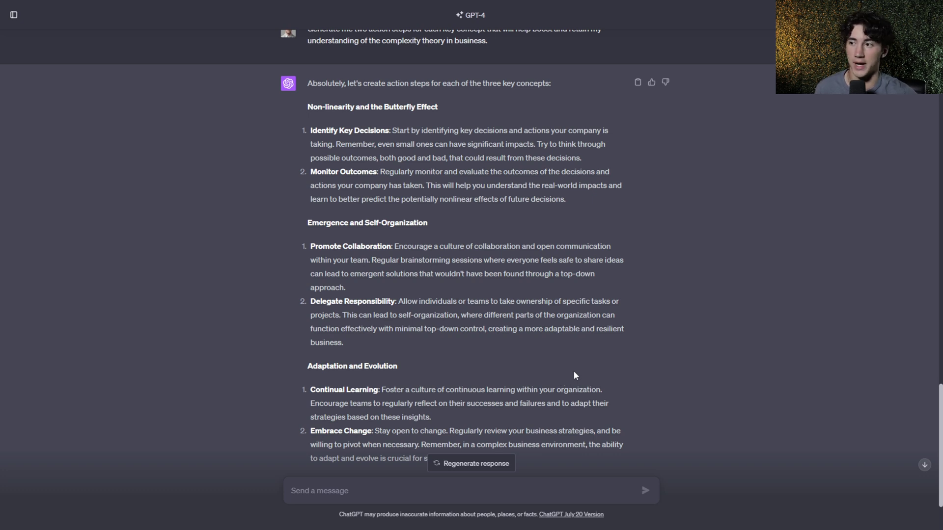
Read the two action steps under "Non-linearity and the Butterfly Effect" in ChatGPT's answer.
{"action": "left_click_drag", "start_coordinate": [308, 106], "coordinate": [437, 107]}
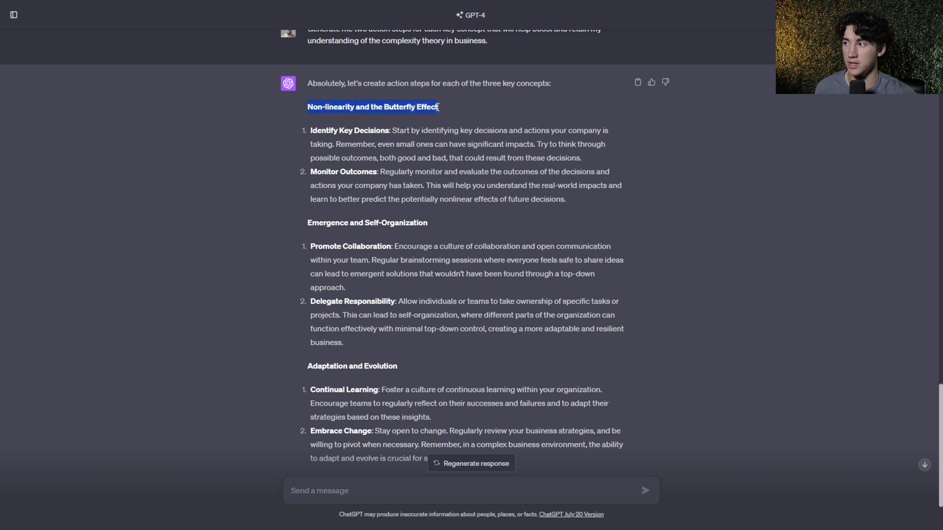
{"action": "left_click_drag", "start_coordinate": [309, 130], "coordinate": [587, 208]}
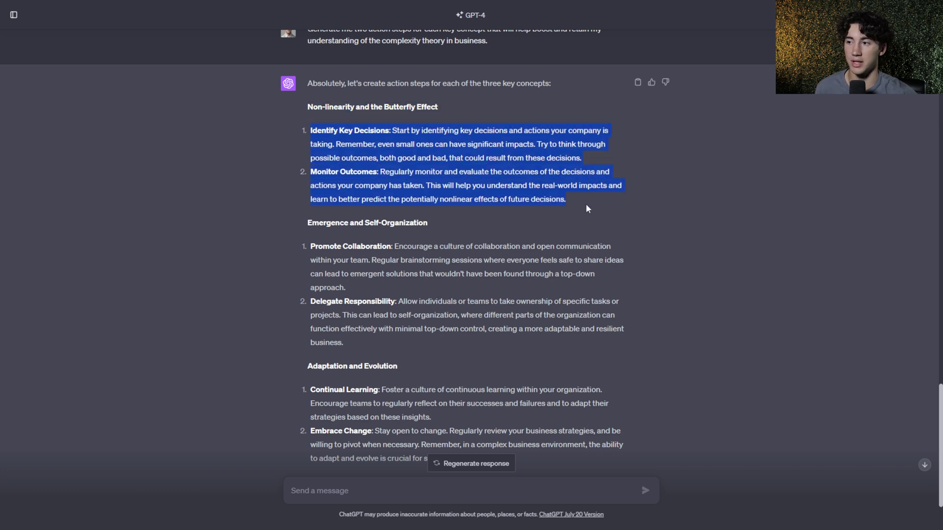
{"action": "left_click", "coordinate": [586, 205]}
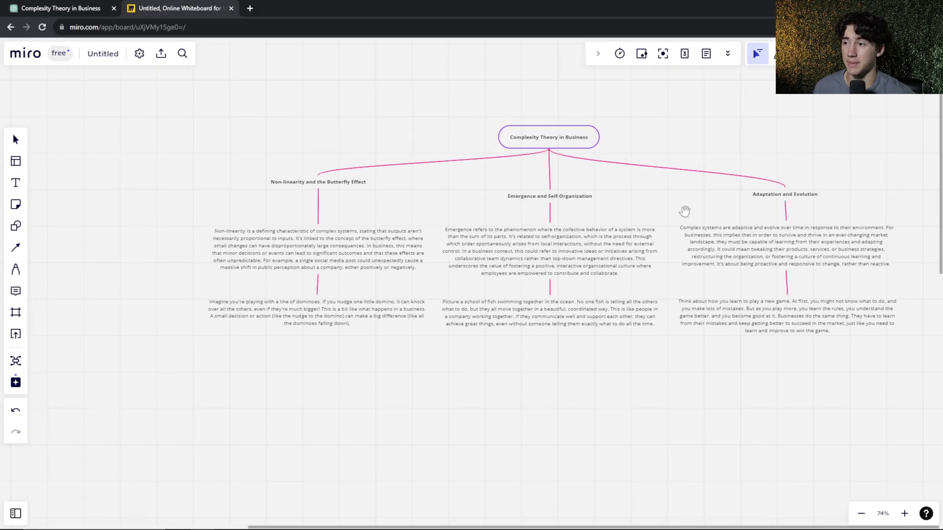
On the Miro board, review the action steps along the mind map's branches and the Metacognition section's "After Learning or Problem Solving" questions.
{"action": "scroll", "coordinate": [688, 209], "scroll_direction": "up", "scroll_amount": 2}
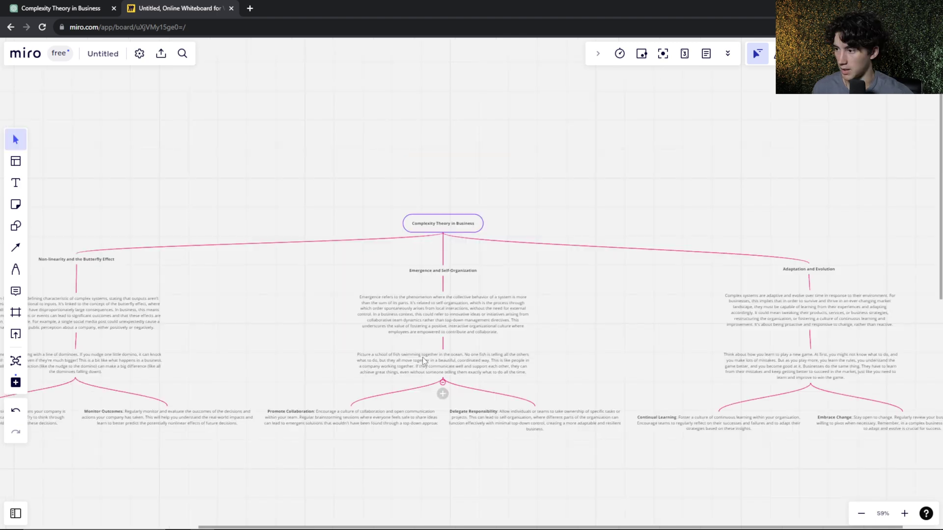
{"action": "scroll", "coordinate": [326, 315], "scroll_direction": "up", "scroll_amount": 3}
{"action": "scroll", "coordinate": [326, 315], "scroll_direction": "up", "scroll_amount": 2}
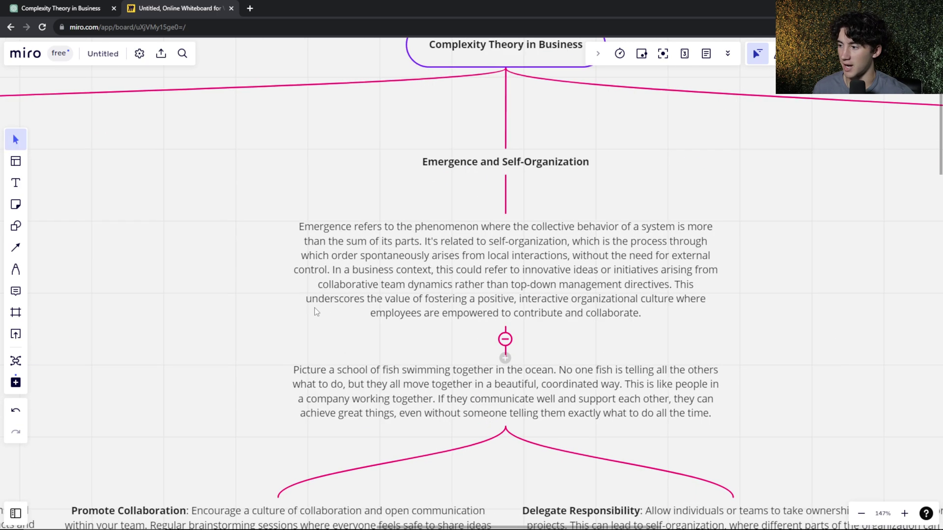
{"action": "left_click_drag", "start_coordinate": [289, 319], "coordinate": [484, 270]}
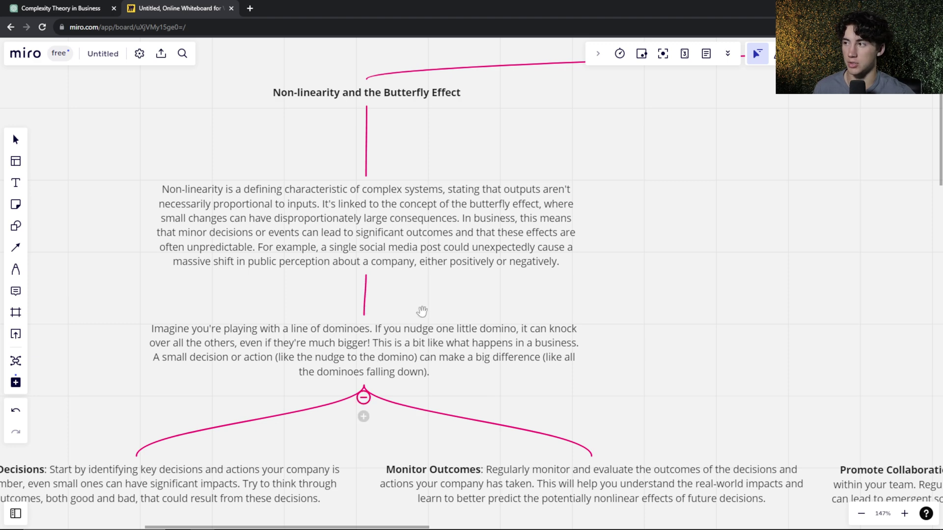
{"action": "scroll", "coordinate": [418, 314], "scroll_direction": "down", "scroll_amount": 3}
{"action": "scroll", "coordinate": [417, 314], "scroll_direction": "left", "scroll_amount": 3}
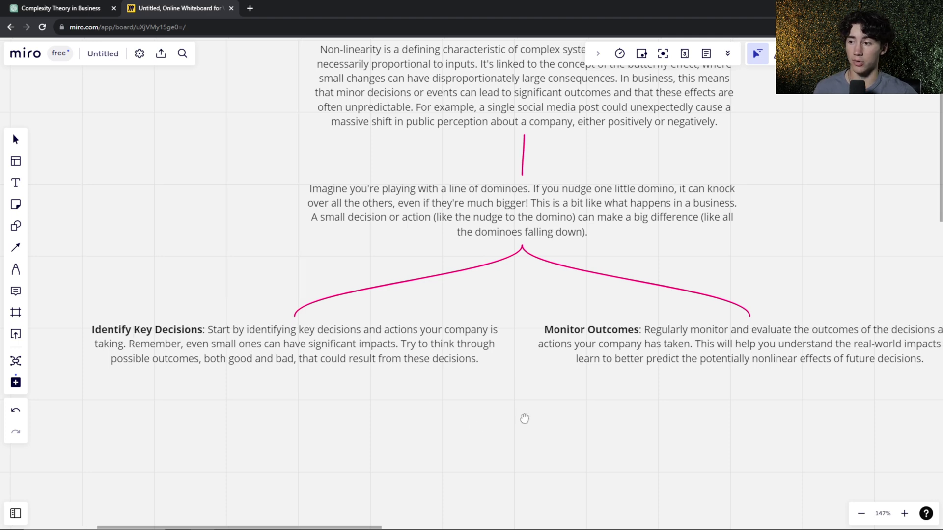
{"action": "scroll", "coordinate": [524, 419], "scroll_direction": "right", "scroll_amount": 1}
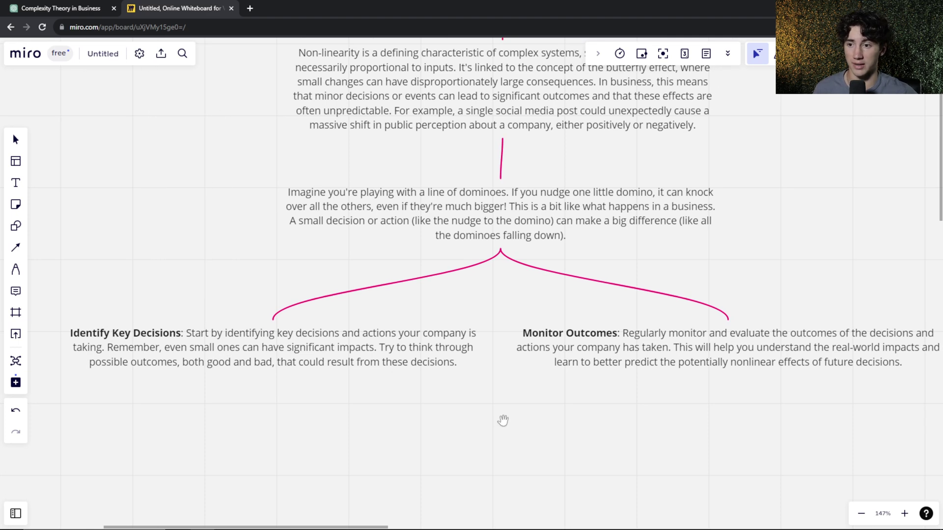
{"action": "scroll", "coordinate": [503, 421], "scroll_direction": "right", "scroll_amount": 20}
{"action": "scroll", "coordinate": [503, 421], "scroll_direction": "up", "scroll_amount": 2}
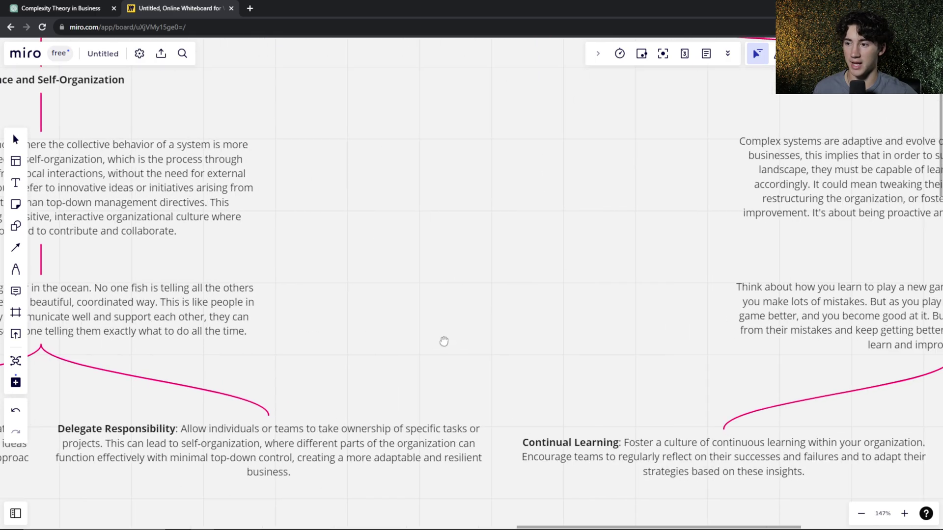
{"action": "scroll", "coordinate": [443, 341], "scroll_direction": "right", "scroll_amount": 7}
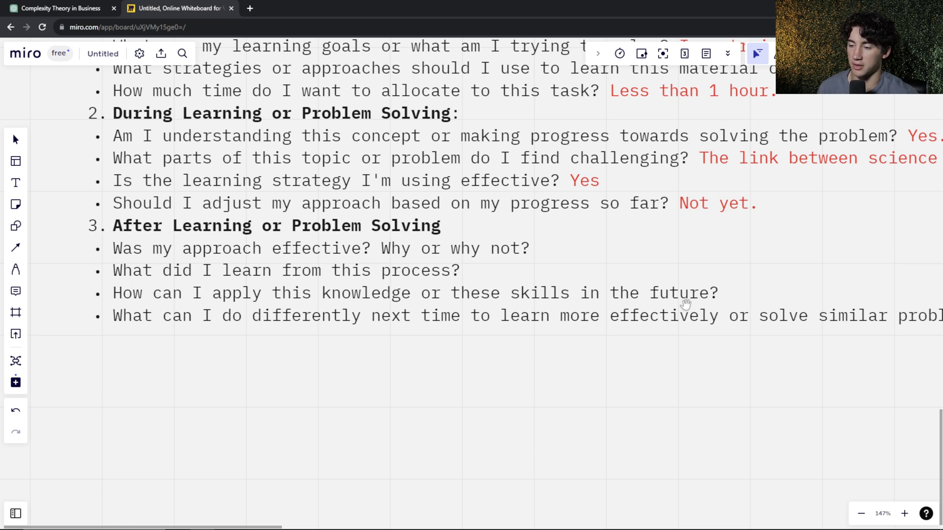
{"action": "scroll", "coordinate": [727, 173], "scroll_direction": "down", "scroll_amount": 3}
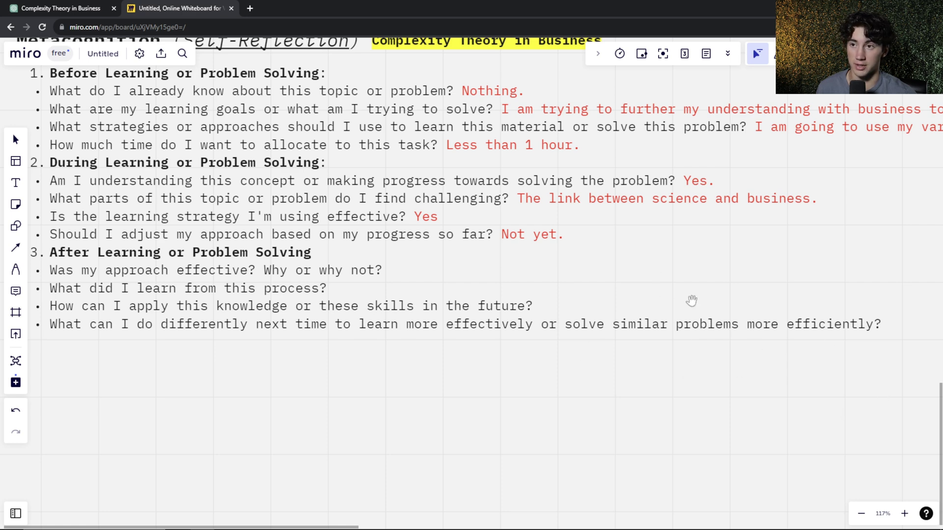
{"action": "scroll", "coordinate": [692, 301], "scroll_direction": "down", "scroll_amount": 3}
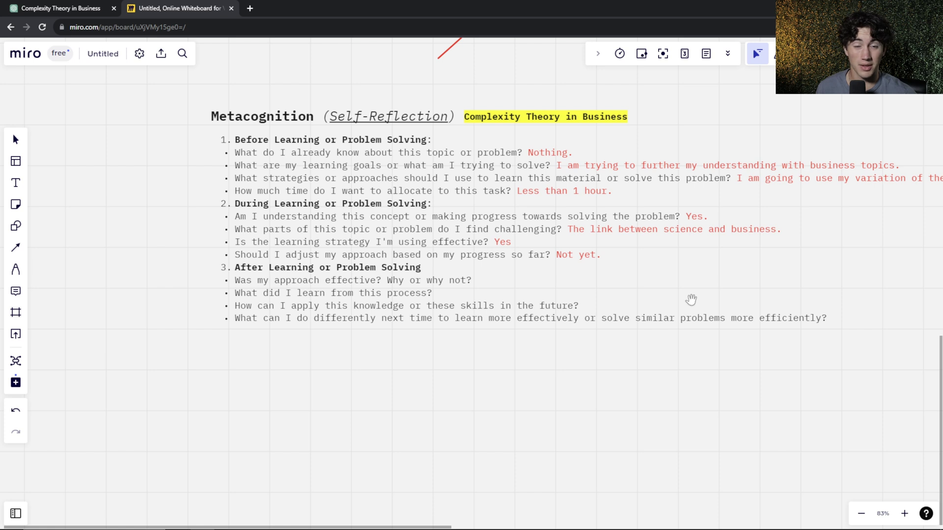